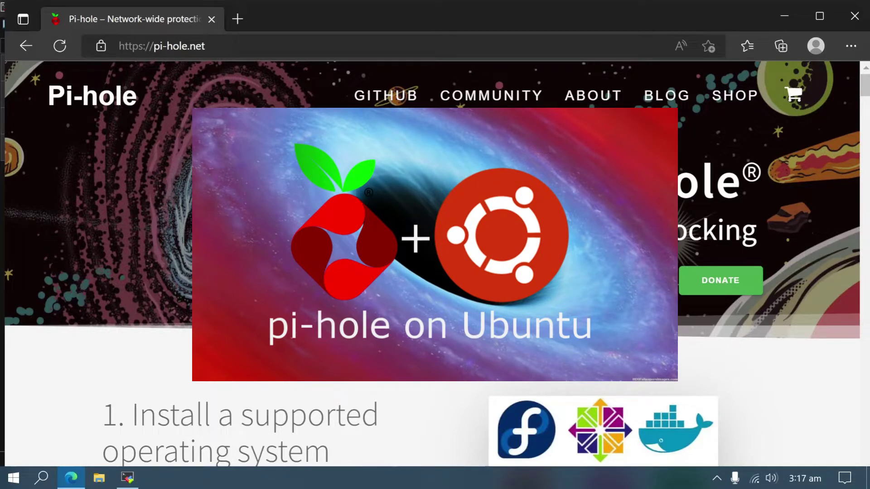
Step: Scroll through the pi-hole.net homepage to review its content
{"action": "scroll", "coordinate": [407, 195], "scroll_direction": "down", "scroll_amount": 3}
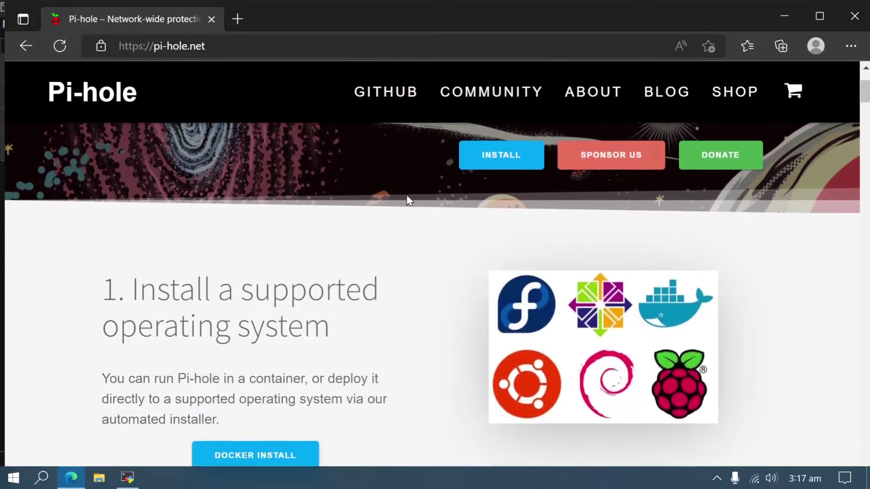
{"action": "scroll", "coordinate": [406, 200], "scroll_direction": "down", "scroll_amount": 2}
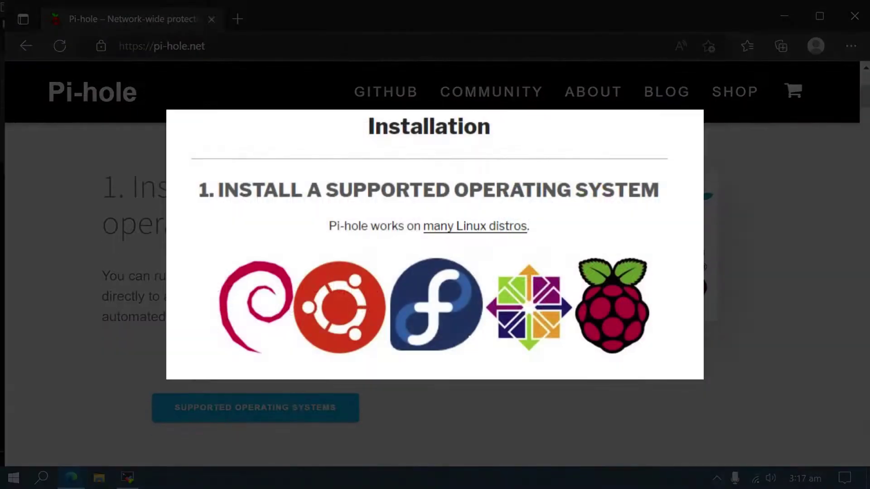
{"action": "scroll", "coordinate": [406, 200], "scroll_direction": "down", "scroll_amount": 4}
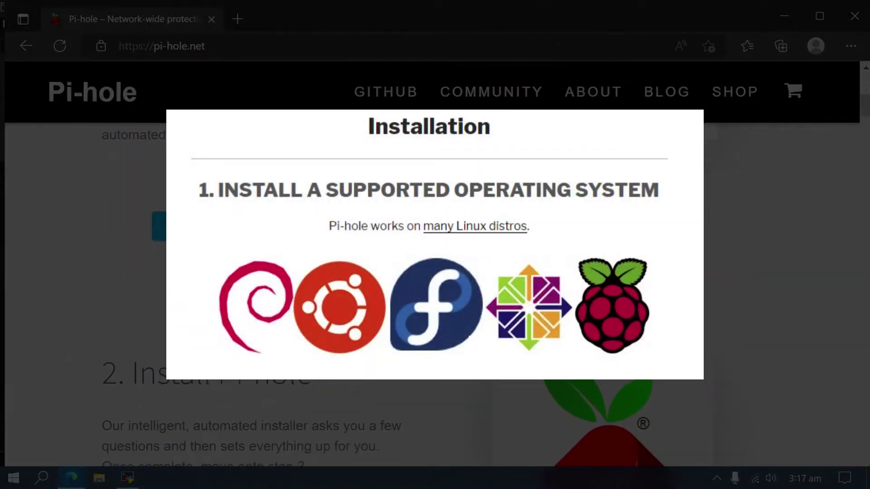
{"action": "scroll", "coordinate": [406, 200], "scroll_direction": "down", "scroll_amount": 5}
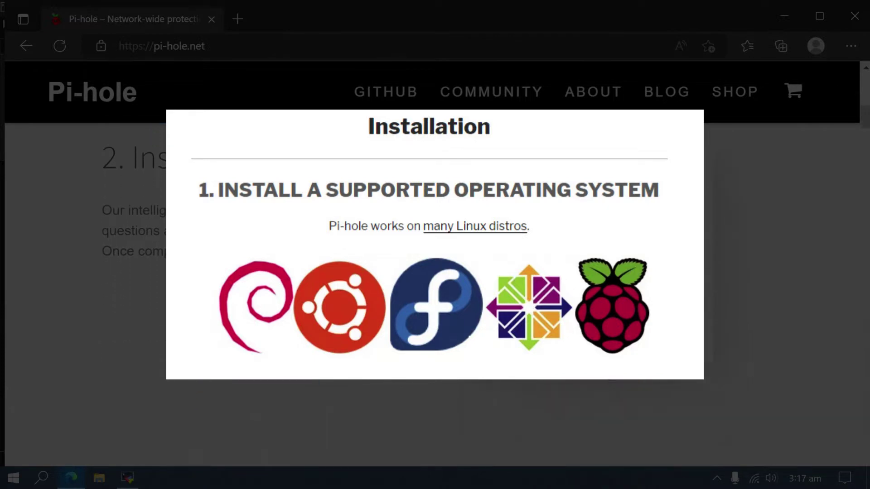
{"action": "scroll", "coordinate": [408, 200], "scroll_direction": "down", "scroll_amount": 7}
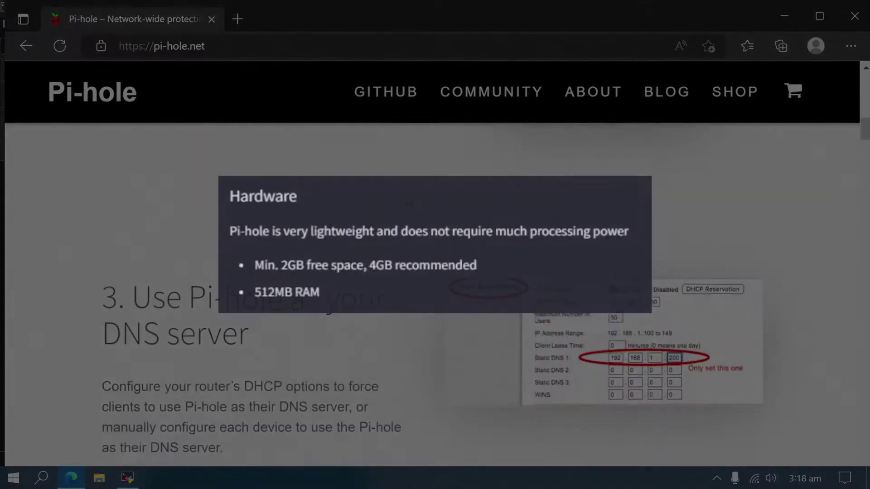
{"action": "scroll", "coordinate": [410, 204], "scroll_direction": "down", "scroll_amount": 3}
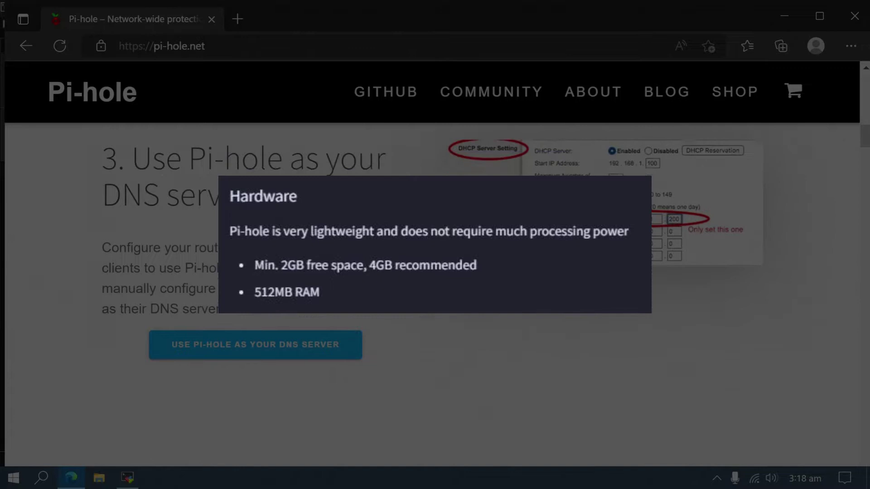
{"action": "scroll", "coordinate": [435, 295], "scroll_direction": "down", "scroll_amount": 5}
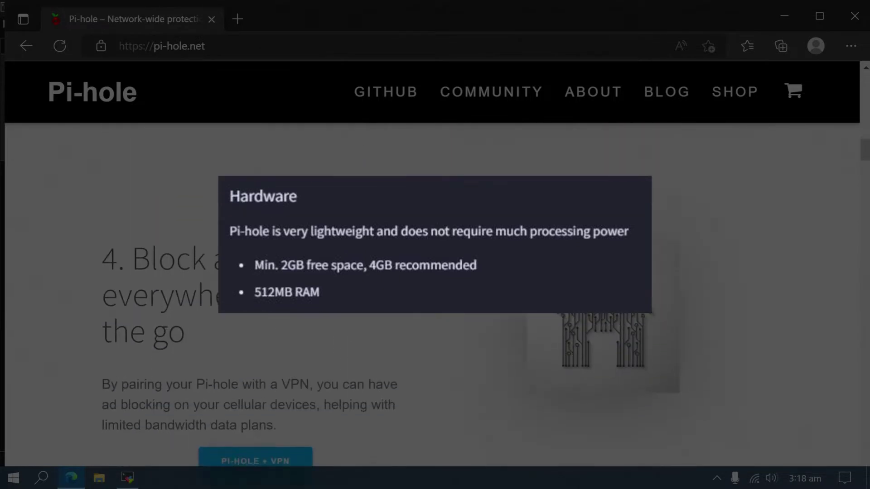
{"action": "scroll", "coordinate": [435, 295], "scroll_direction": "down", "scroll_amount": 2}
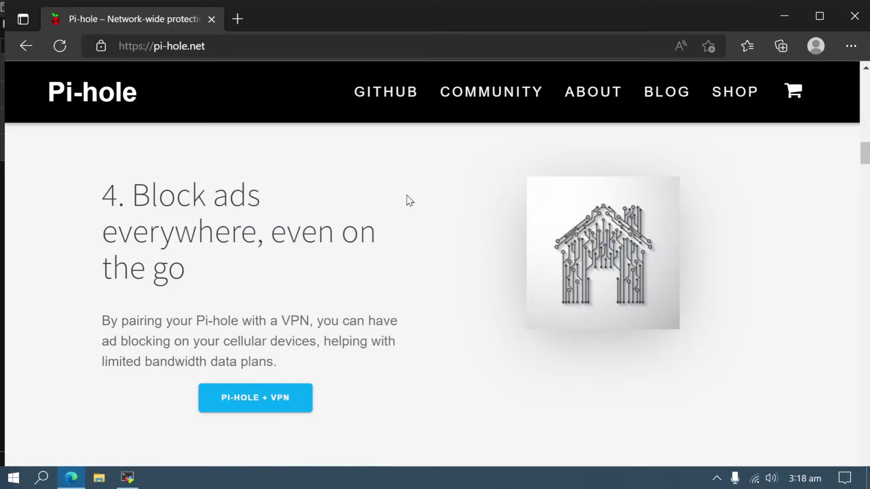
{"action": "scroll", "coordinate": [410, 200], "scroll_direction": "down", "scroll_amount": 5}
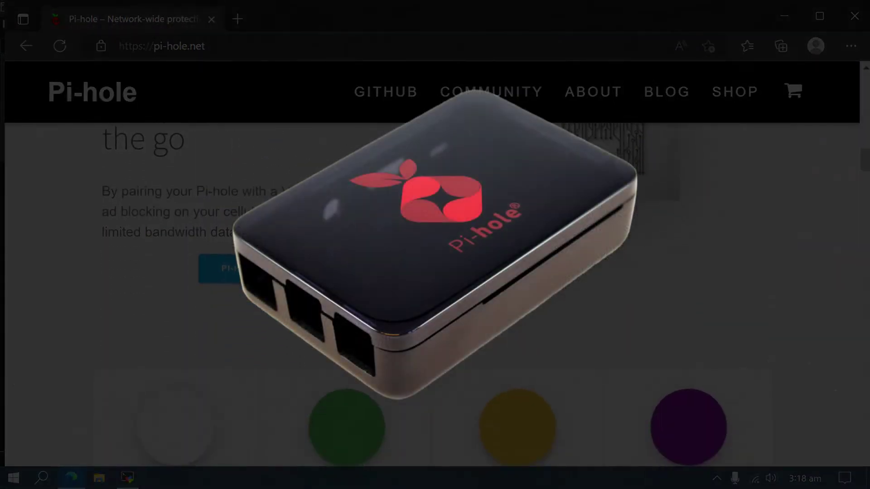
{"action": "scroll", "coordinate": [435, 295], "scroll_direction": "down", "scroll_amount": 3}
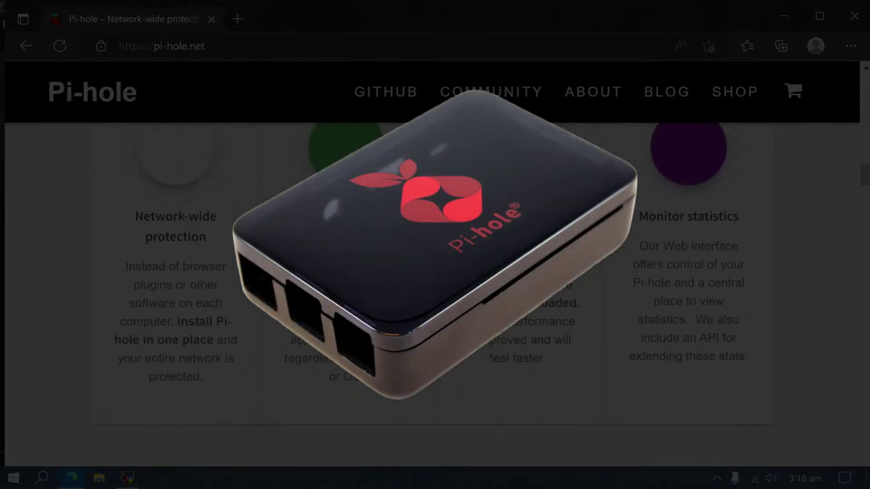
{"action": "scroll", "coordinate": [435, 272], "scroll_direction": "up", "scroll_amount": 1}
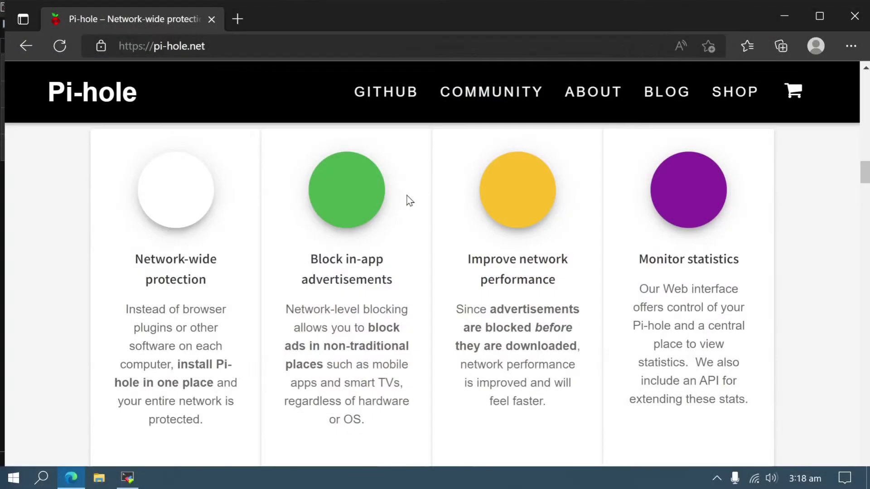
Step: Open the Pi-hole GitHub README at its One-Step Automated Install curl command via Install Pi-hole
{"action": "scroll", "coordinate": [409, 201], "scroll_direction": "down", "scroll_amount": 7}
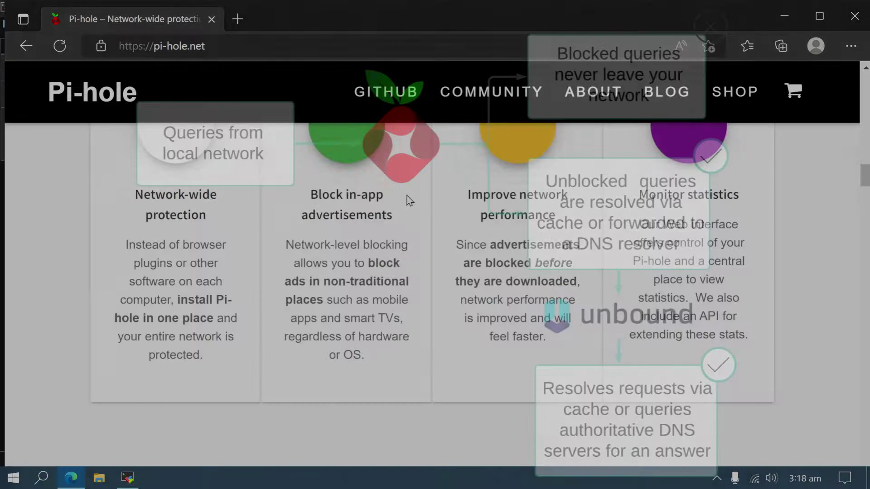
{"action": "scroll", "coordinate": [408, 201], "scroll_direction": "down", "scroll_amount": 7}
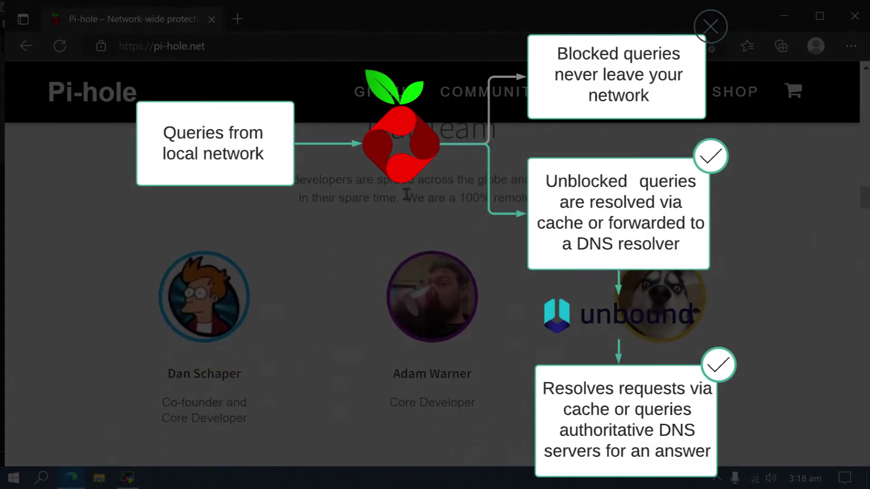
{"action": "scroll", "coordinate": [410, 201], "scroll_direction": "down", "scroll_amount": 5}
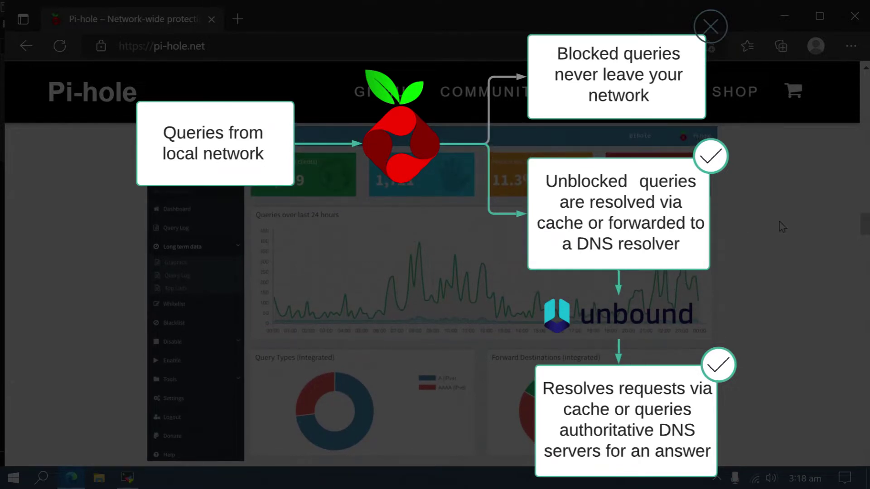
{"action": "scroll", "coordinate": [779, 220], "scroll_direction": "down", "scroll_amount": 8}
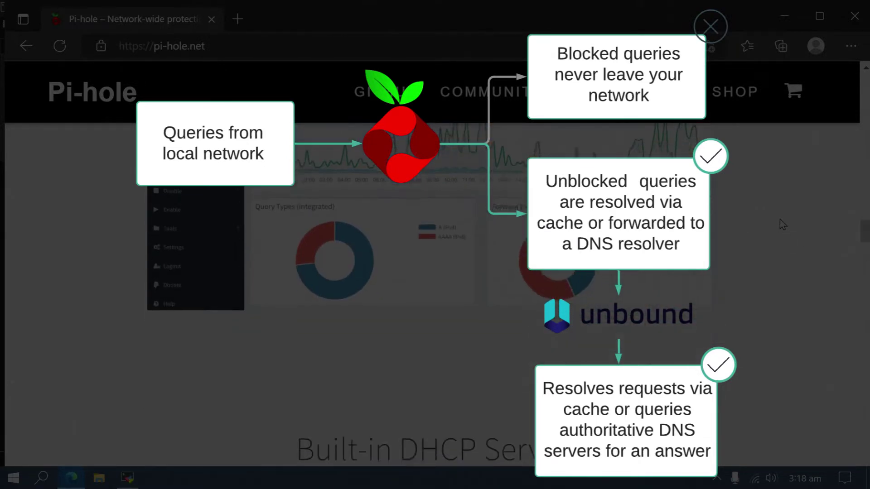
{"action": "scroll", "coordinate": [780, 219], "scroll_direction": "down", "scroll_amount": 6}
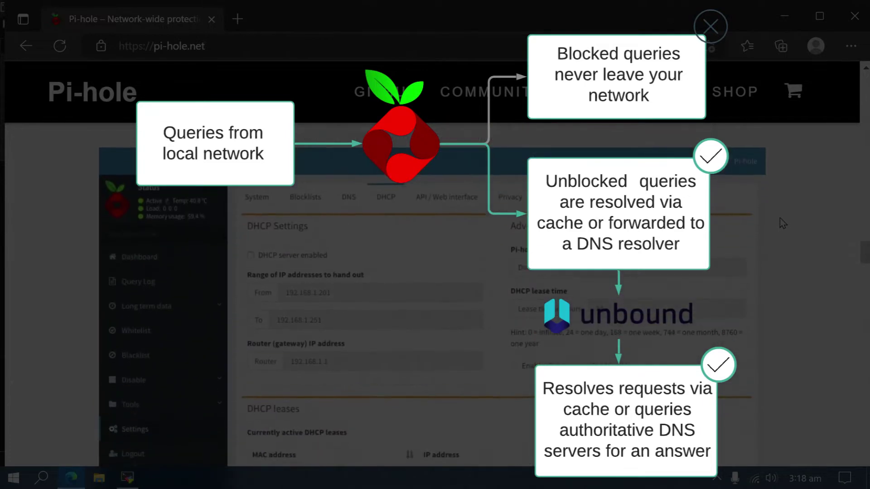
{"action": "scroll", "coordinate": [779, 218], "scroll_direction": "down", "scroll_amount": 8}
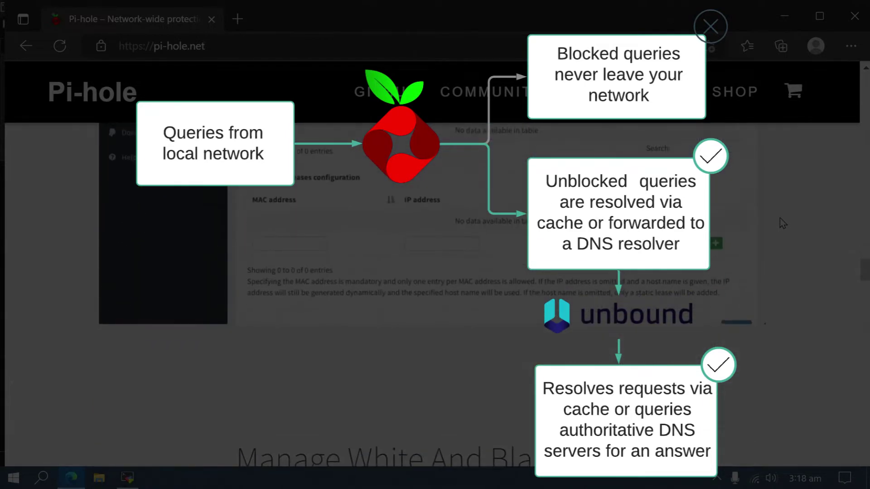
{"action": "scroll", "coordinate": [779, 217], "scroll_direction": "down", "scroll_amount": 7}
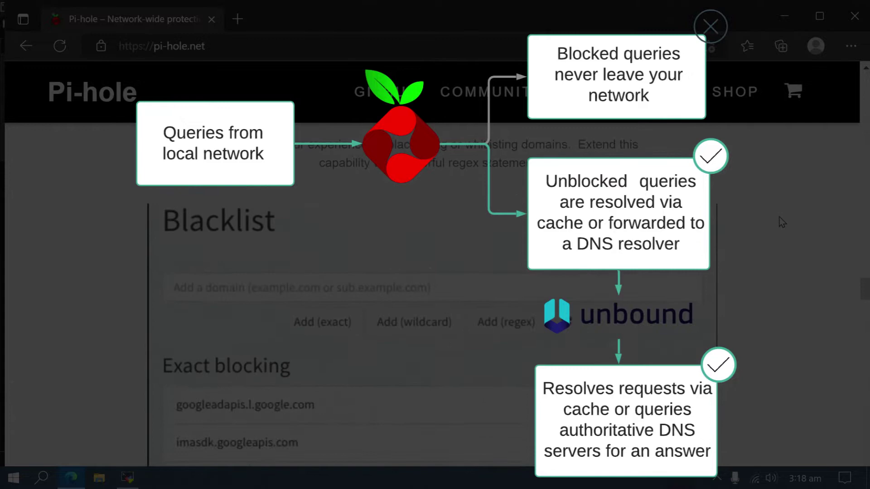
{"action": "scroll", "coordinate": [779, 217], "scroll_direction": "down", "scroll_amount": 8}
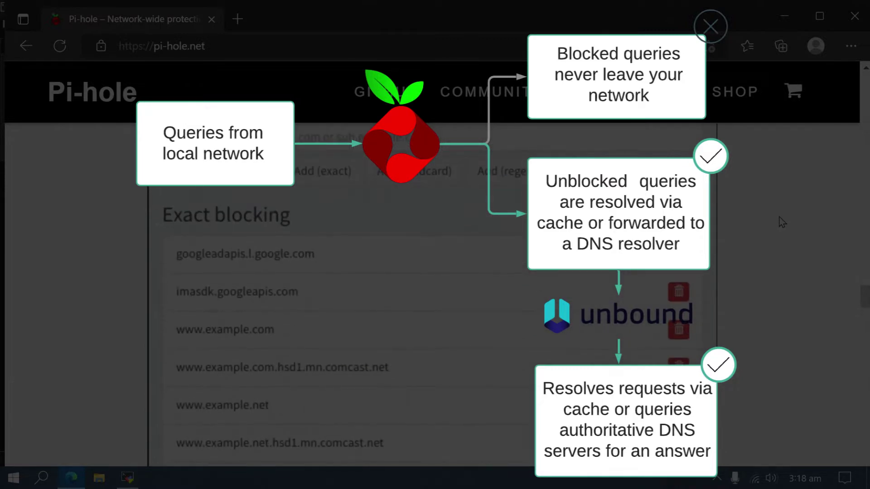
{"action": "scroll", "coordinate": [780, 219], "scroll_direction": "down", "scroll_amount": 6}
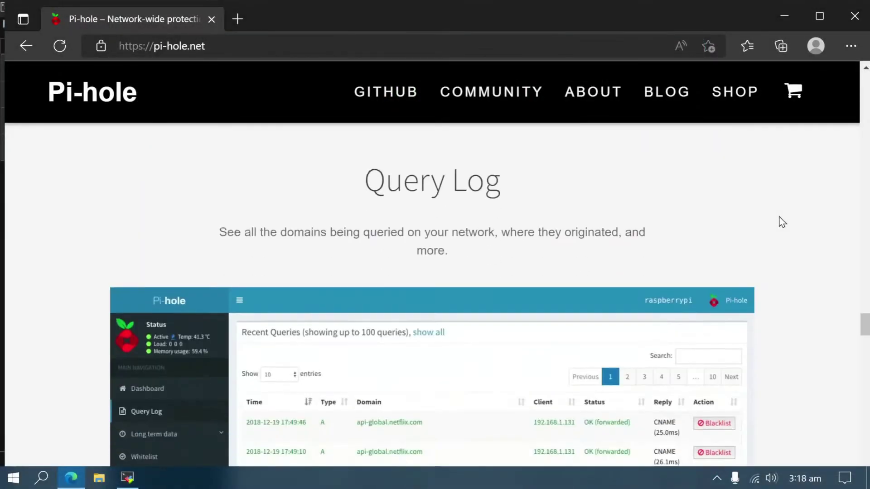
{"action": "scroll", "coordinate": [864, 338], "scroll_direction": "down", "scroll_amount": 2}
{"action": "left_click_drag", "start_coordinate": [866, 339], "coordinate": [869, 428]}
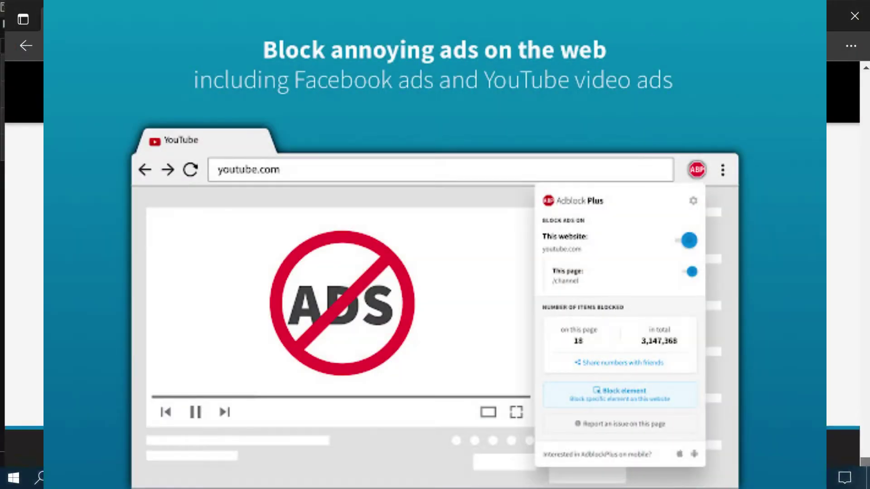
{"action": "scroll", "coordinate": [435, 245], "scroll_direction": "up", "scroll_amount": 15}
{"action": "left_click_drag", "start_coordinate": [865, 183], "coordinate": [866, 117]}
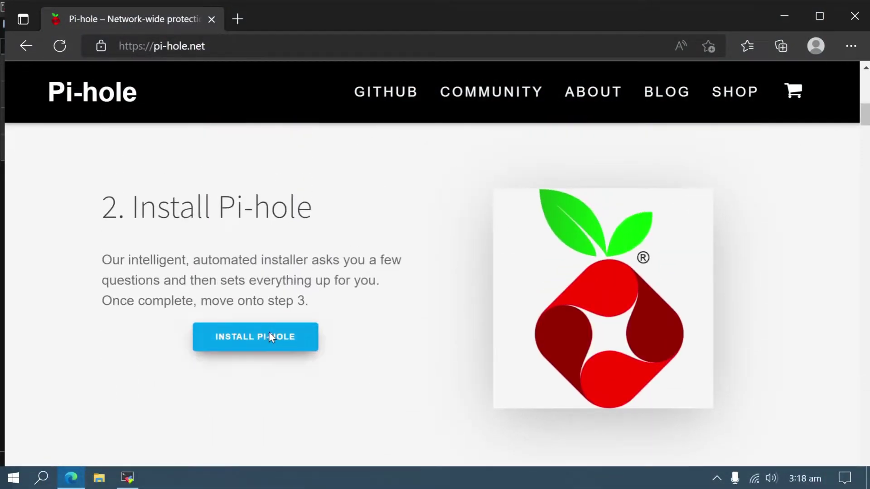
{"action": "left_click", "coordinate": [287, 336]}
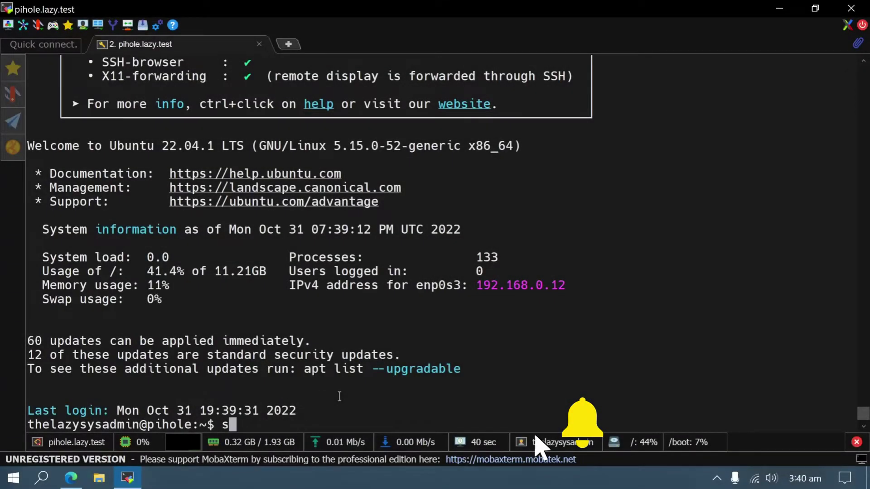
Step: Refresh the package lists with 'sudo apt -y update', entering the sudo password
{"action": "type", "text": "udo apt"}
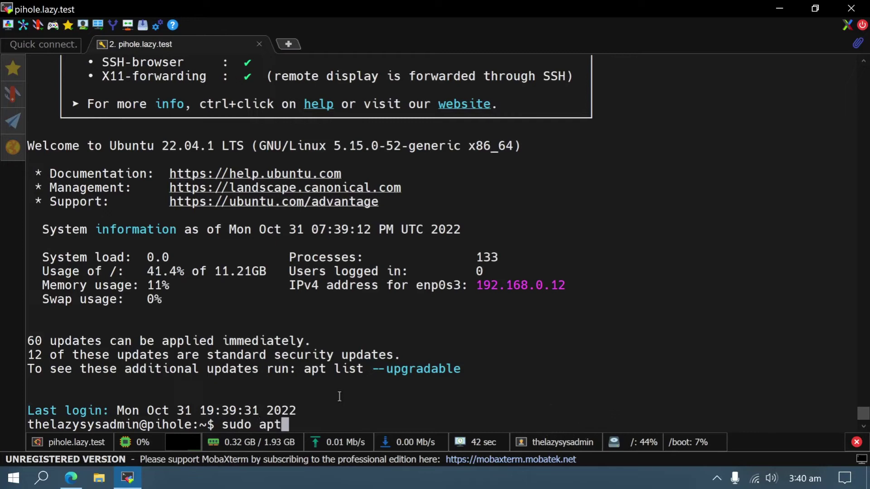
{"action": "type", "text": " -y update"}
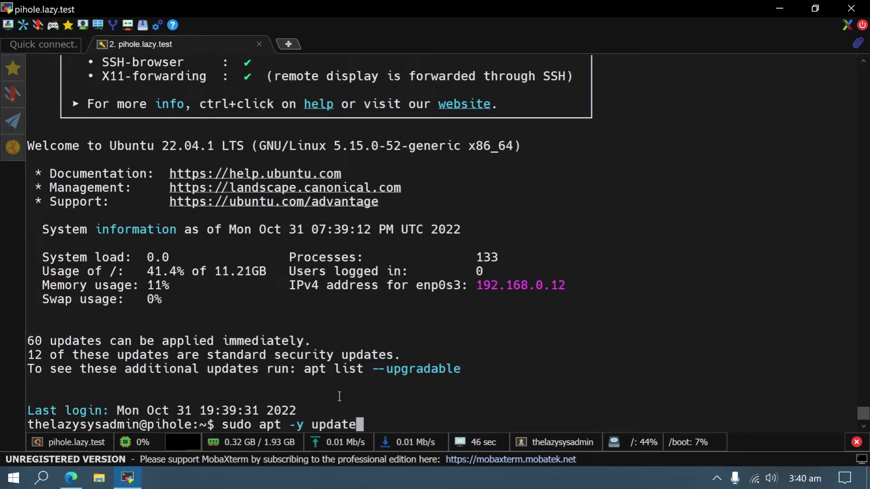
{"action": "key", "text": "Return"}
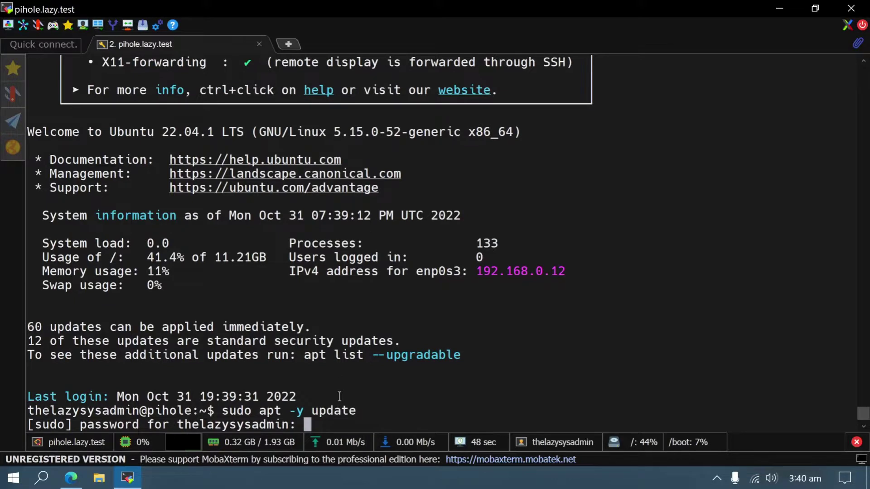
{"action": "key", "text": "Return"}
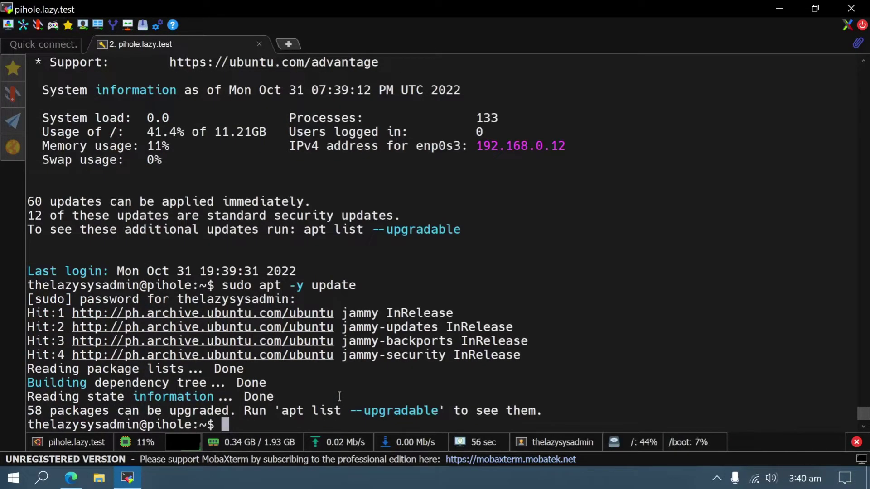
Step: Enter the 'sudo apt -y upgrade' command at the prompt
{"action": "type", "text": "sudo apt"}
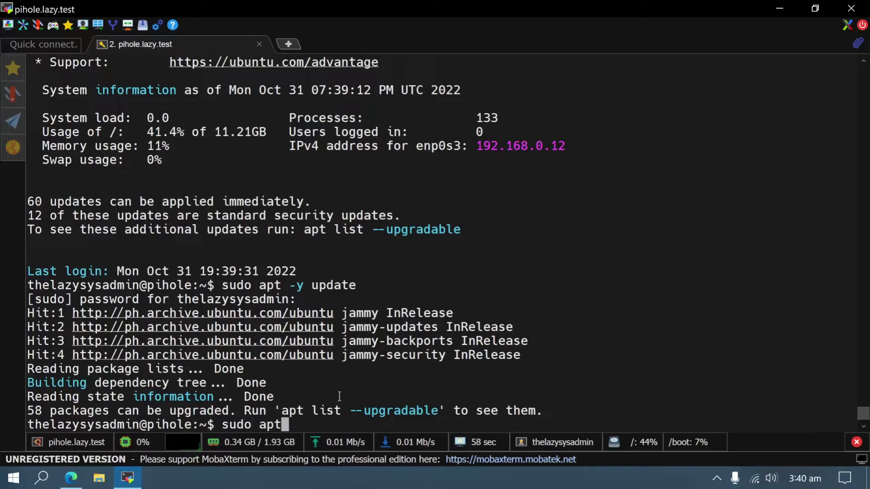
{"action": "type", "text": "-"}
{"action": "key", "text": "BackSpace"}
{"action": "type", "text": "-y "}
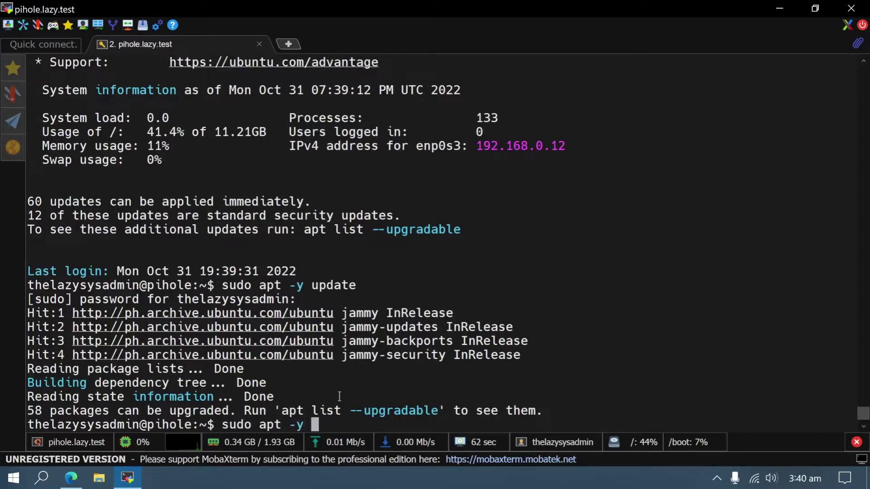
{"action": "type", "text": "upgrade"}
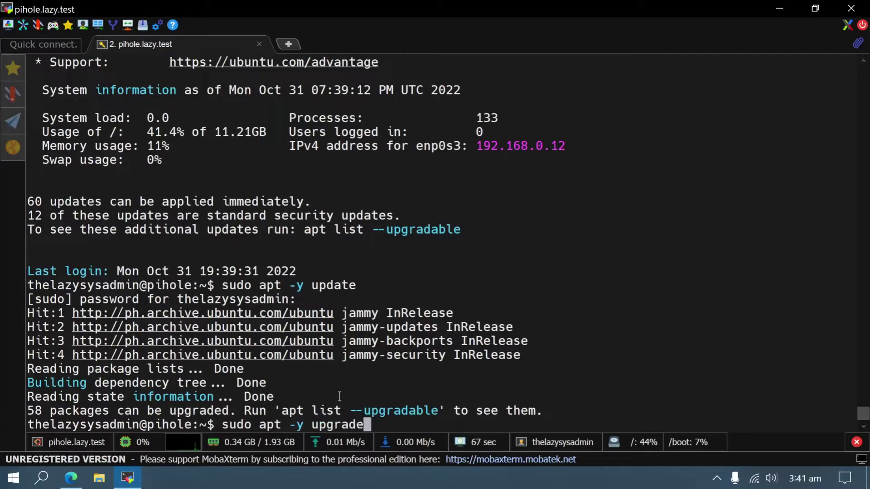
Step: Run the package upgrade and confirm restarting the services needrestart suggests
{"action": "key", "text": "Return"}
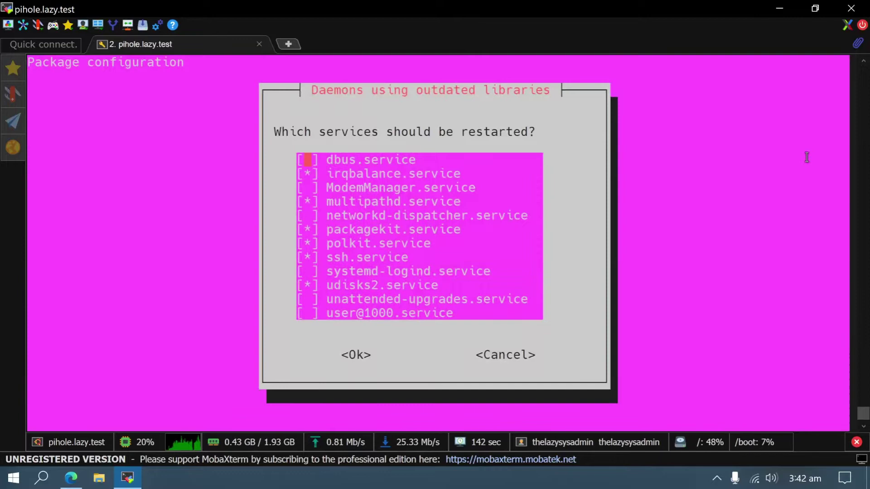
{"action": "key", "text": "Tab"}
{"action": "key", "text": "Return"}
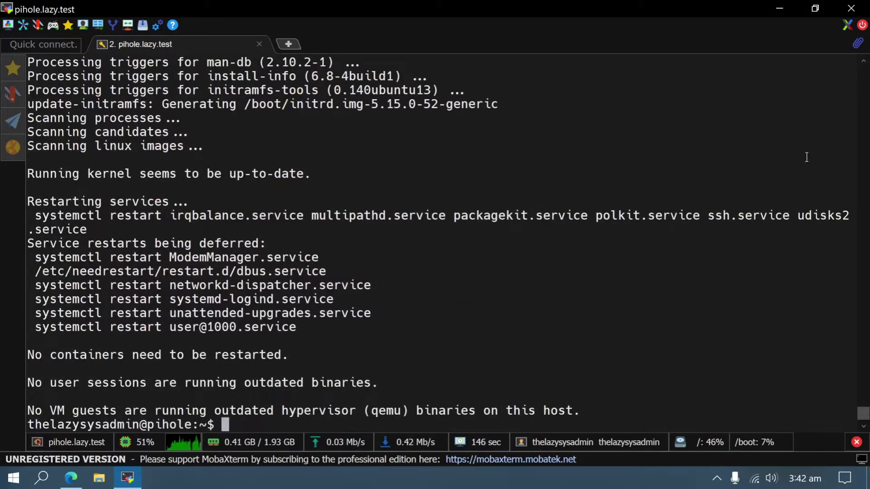
Step: Reboot the server with 'sudo reboot' and reconnect the SSH session
{"action": "type", "text": "sudo "}
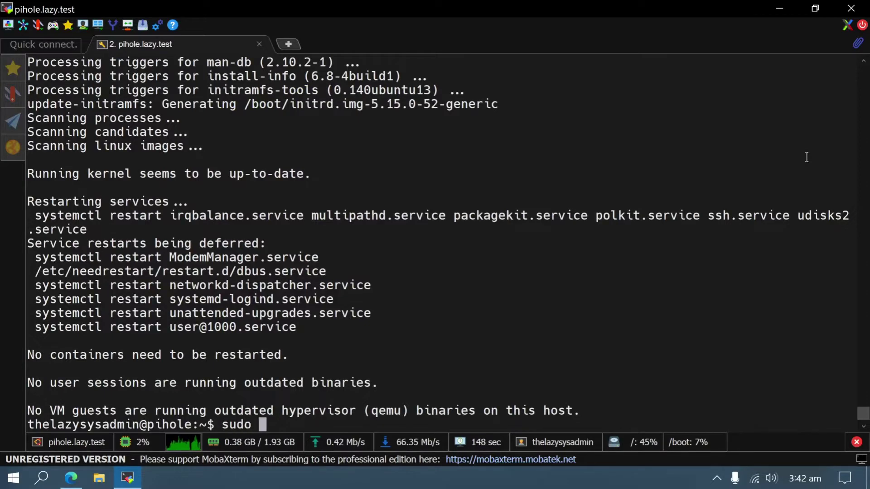
{"action": "type", "text": "reboot"}
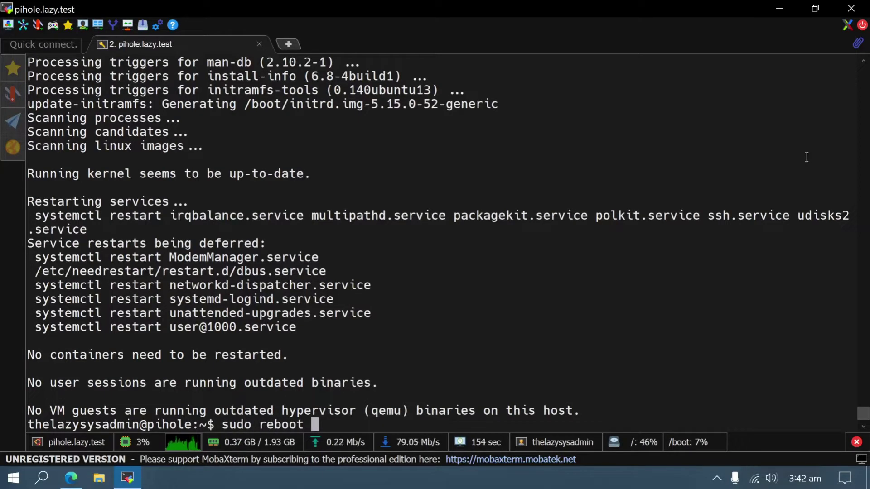
{"action": "key", "text": "Return"}
{"action": "key", "text": "r"}
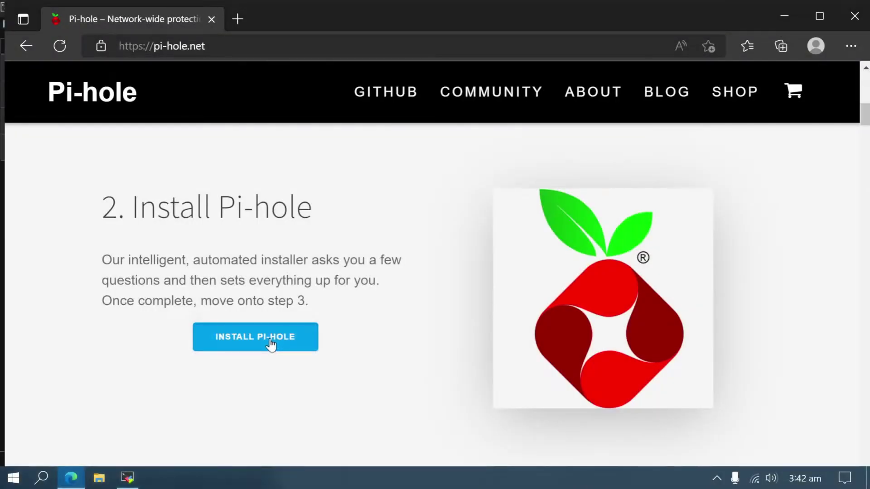
Step: Open the Pi-hole install instructions on GitHub and find the Method 2 section
{"action": "left_click", "coordinate": [271, 344]}
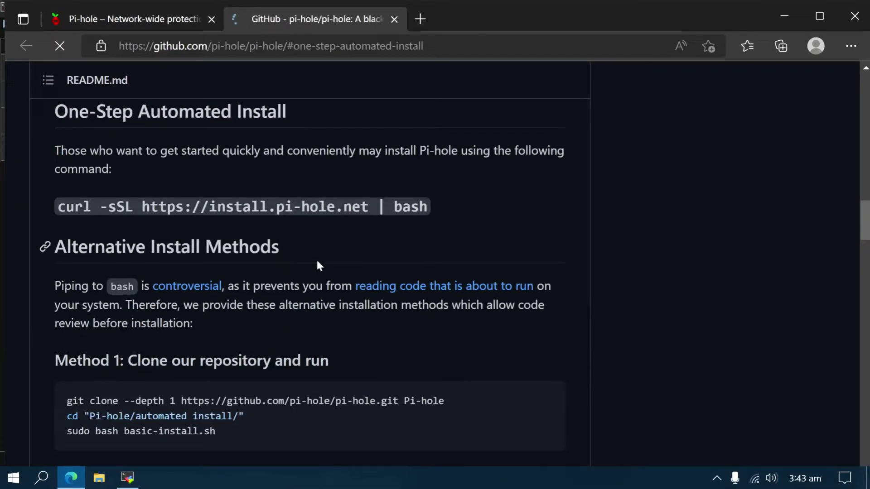
{"action": "scroll", "coordinate": [318, 265], "scroll_direction": "down", "scroll_amount": 5}
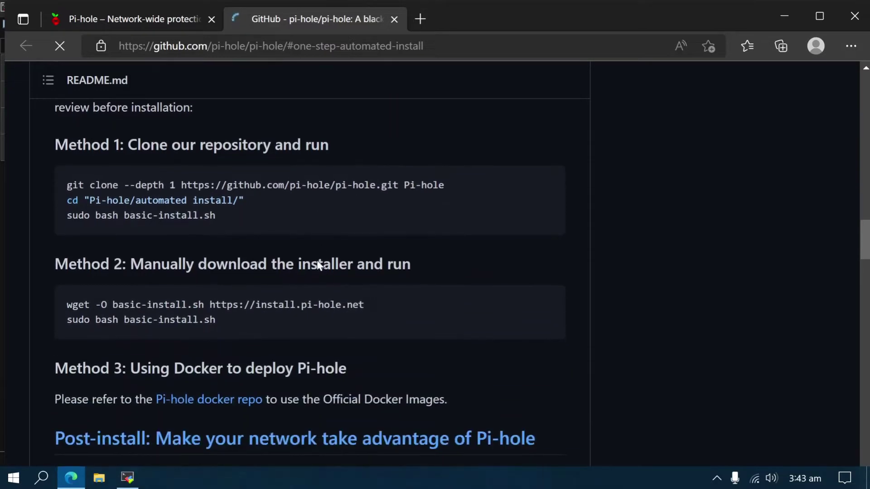
{"action": "left_click_drag", "start_coordinate": [56, 264], "coordinate": [450, 276]}
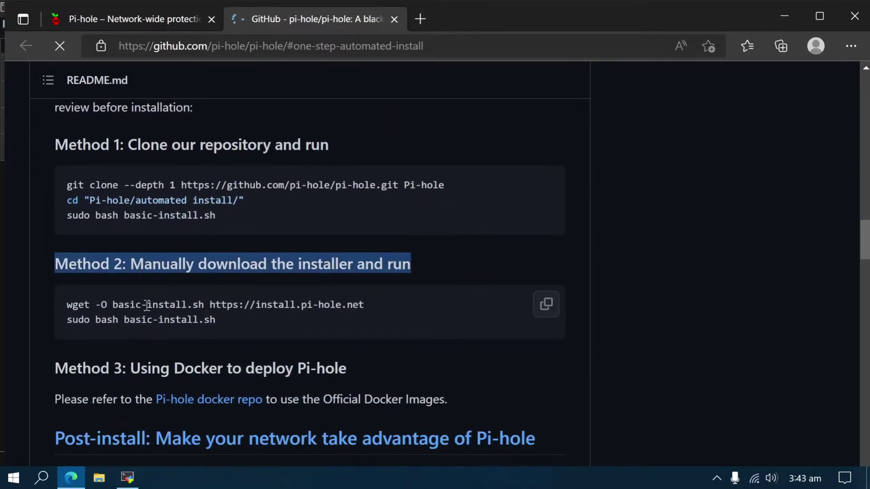
{"action": "scroll", "coordinate": [150, 317], "scroll_direction": "down", "scroll_amount": 3}
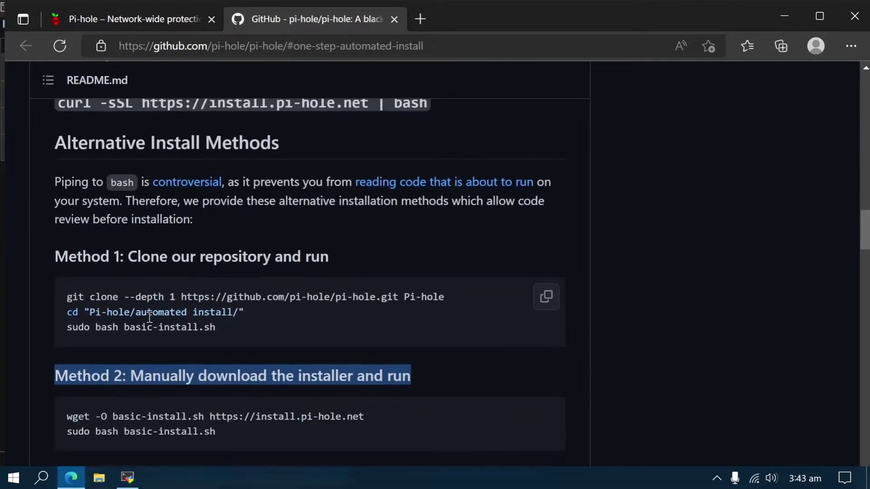
{"action": "scroll", "coordinate": [149, 317], "scroll_direction": "down", "scroll_amount": 4}
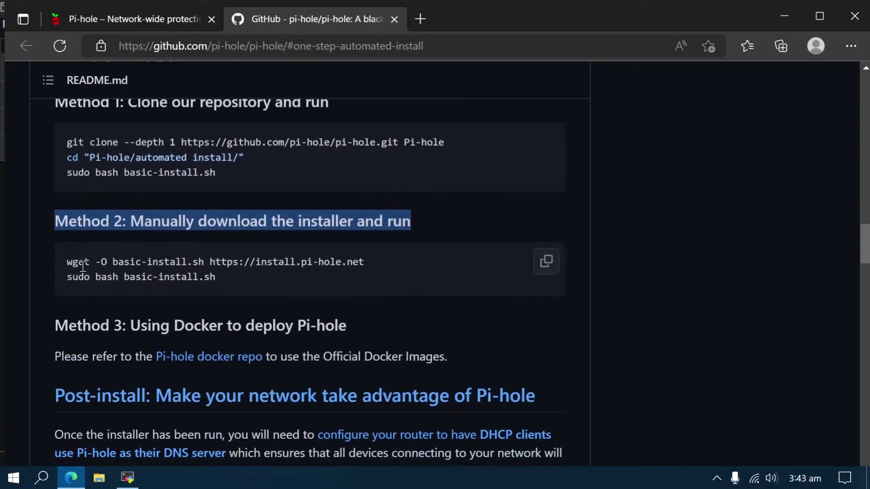
{"action": "left_click_drag", "start_coordinate": [67, 262], "coordinate": [366, 270]}
{"action": "key", "text": "ctrl+c"}
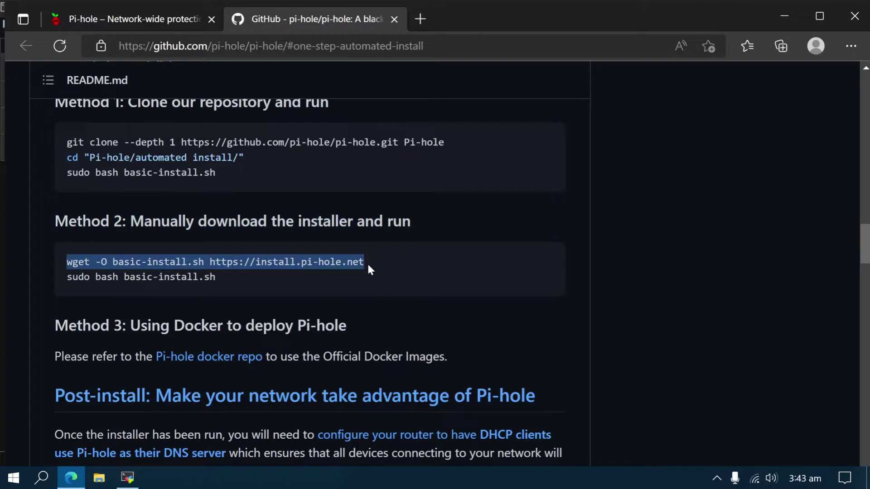
{"action": "left_click", "coordinate": [127, 477]}
Step: Paste and run the wget command, downloading basic-install.sh onto the server
{"action": "right_click", "coordinate": [248, 346]}
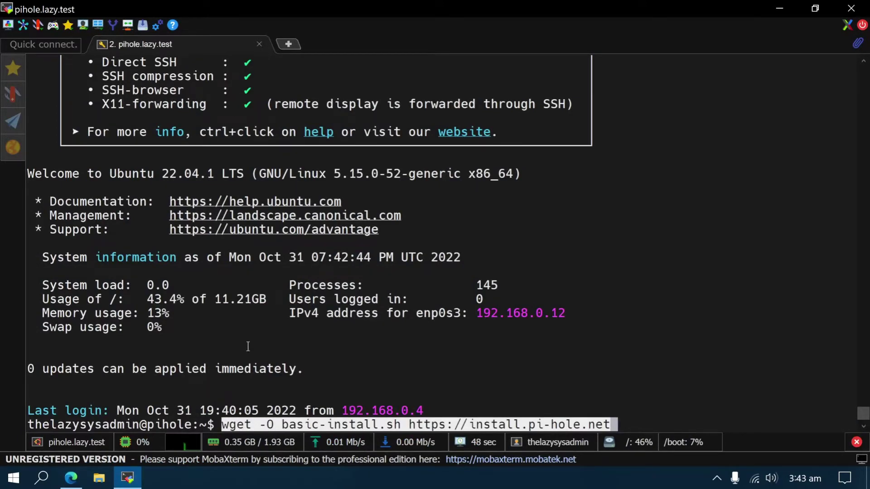
{"action": "key", "text": "Return"}
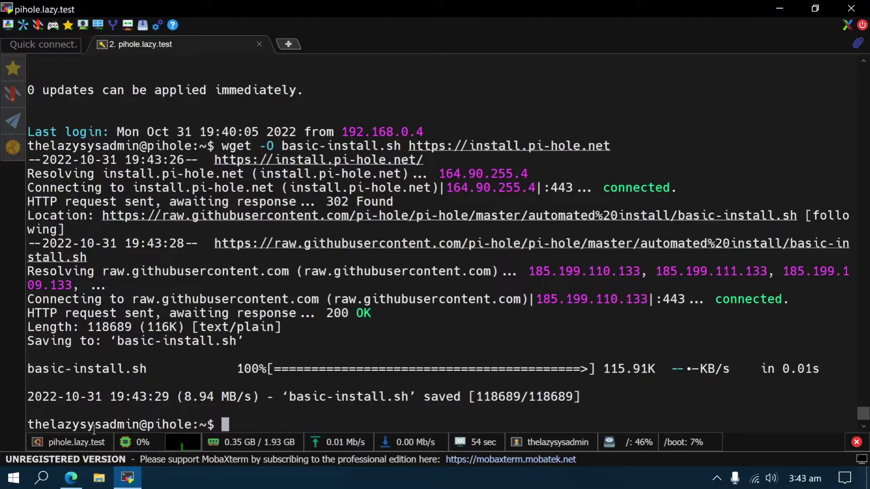
{"action": "key", "text": "alt+Tab"}
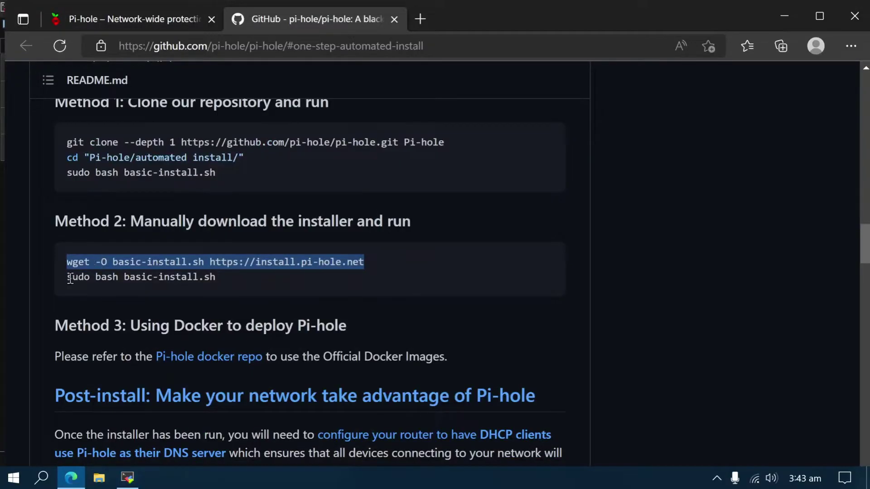
Step: Copy 'sudo bash basic-install.sh' from the README and paste it at the server prompt
{"action": "left_click_drag", "start_coordinate": [68, 277], "coordinate": [220, 281]}
{"action": "key", "text": "ctrl+c"}
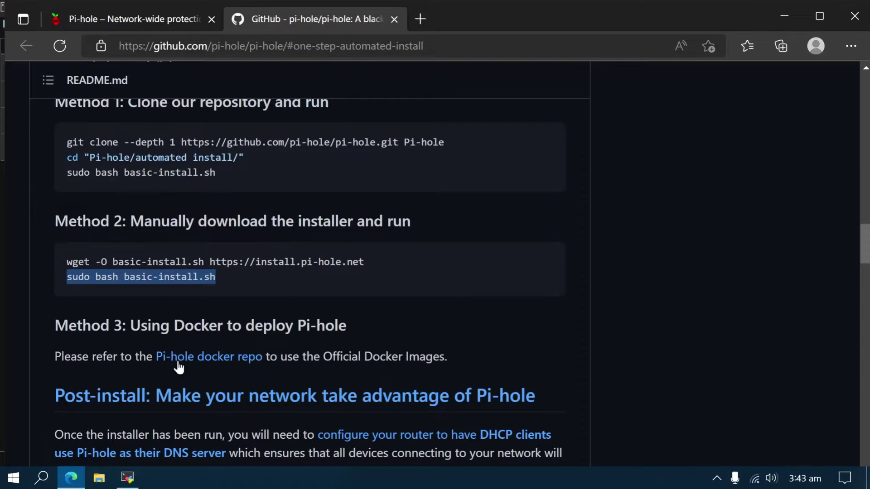
{"action": "left_click", "coordinate": [175, 454]}
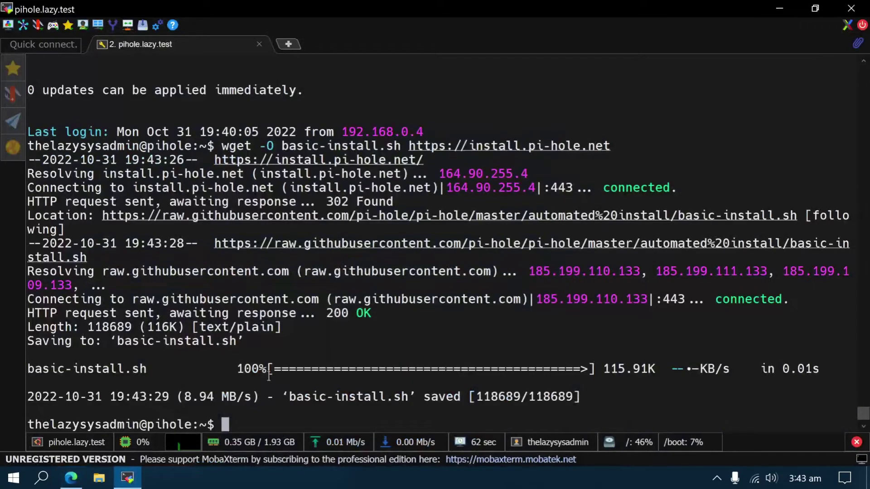
{"action": "right_click", "coordinate": [289, 380]}
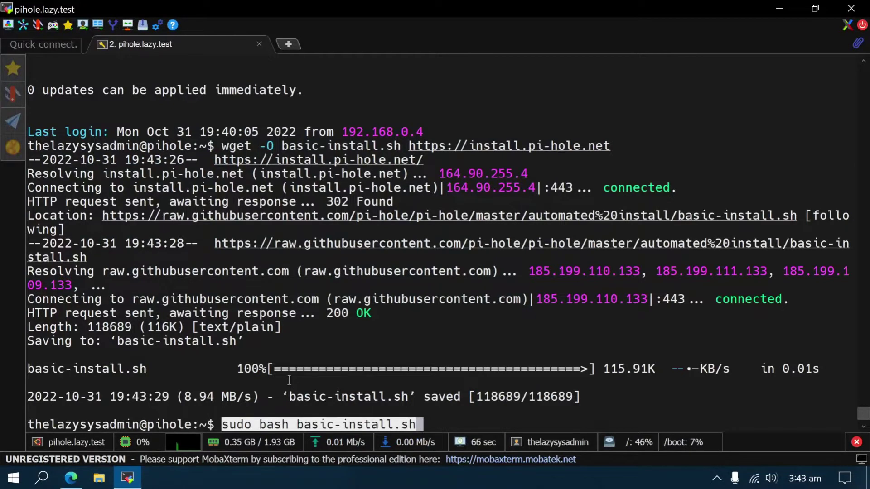
Step: Run 'sudo bash basic-install.sh' and enter the sudo password to launch the installer
{"action": "key", "text": "Return"}
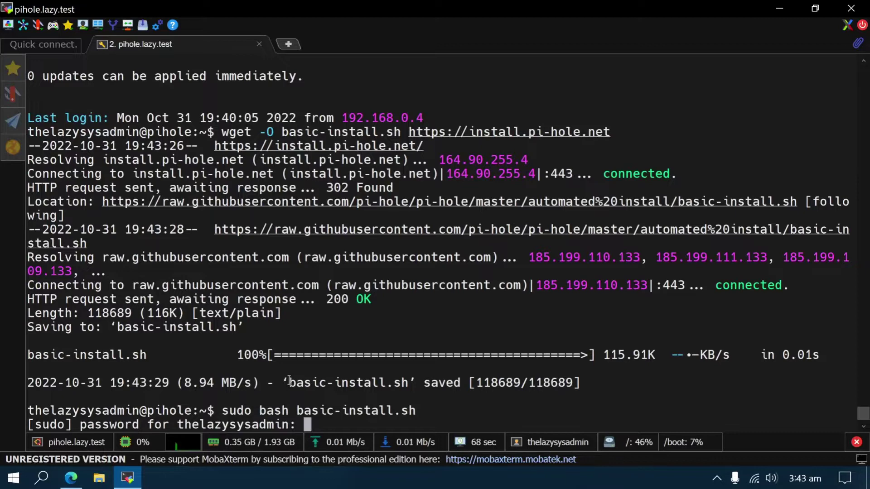
{"action": "key", "text": "Return"}
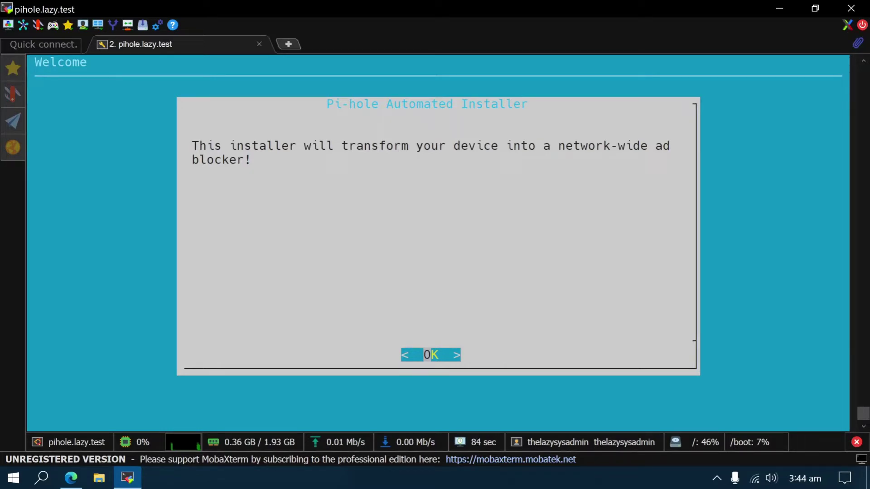
Step: Dismiss the welcome, donation and static-IP notices, then keep Google as upstream DNS
{"action": "key", "text": "Return"}
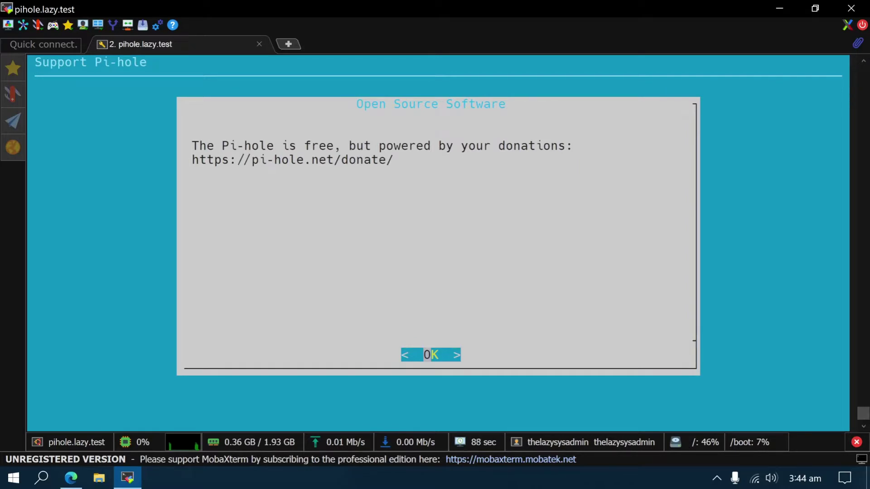
{"action": "key", "text": "Return"}
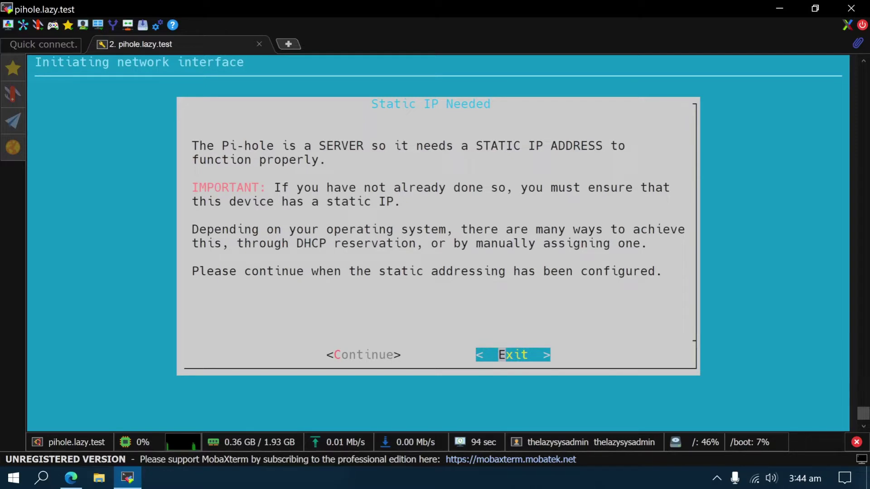
{"action": "key", "text": "Left"}
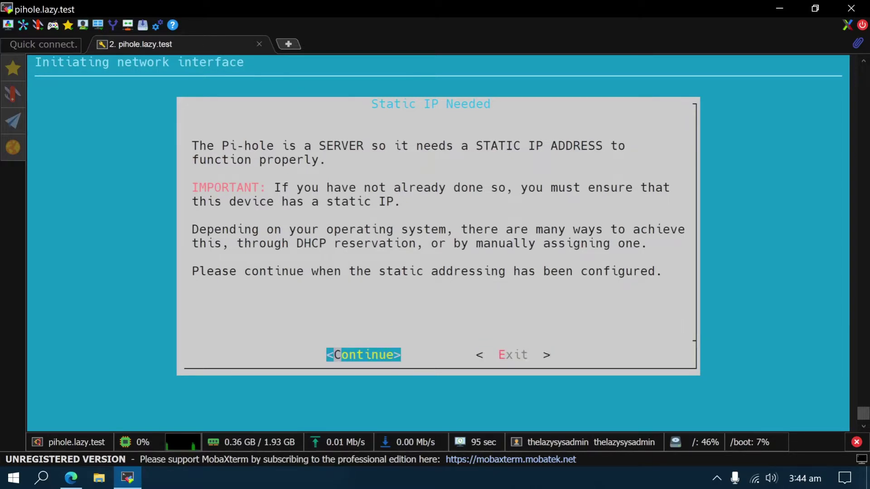
{"action": "key", "text": "Return"}
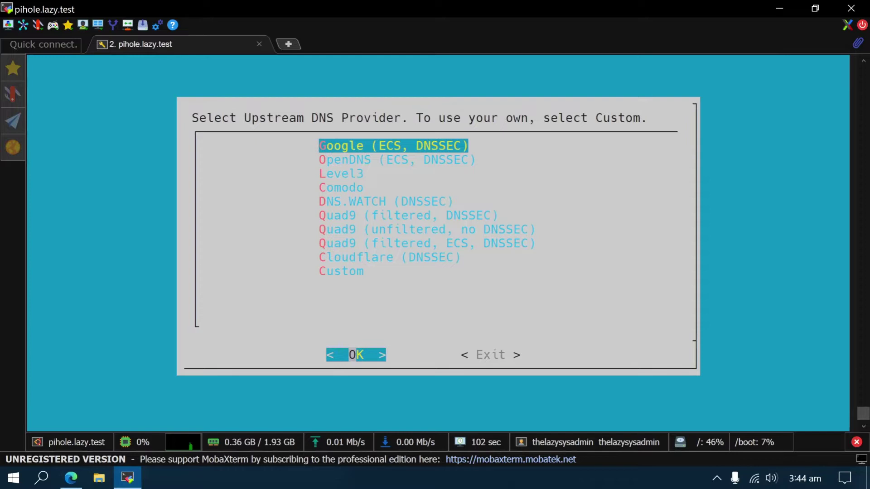
{"action": "key", "text": "Return"}
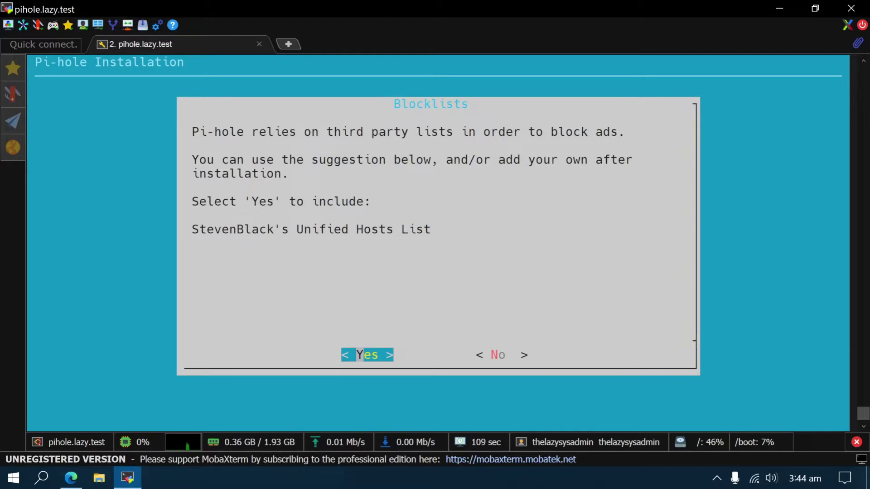
Step: Accept StevenBlack's blocklist, the Admin Web Interface, lighttpd with PHP modules, and query logging
{"action": "key", "text": "Return"}
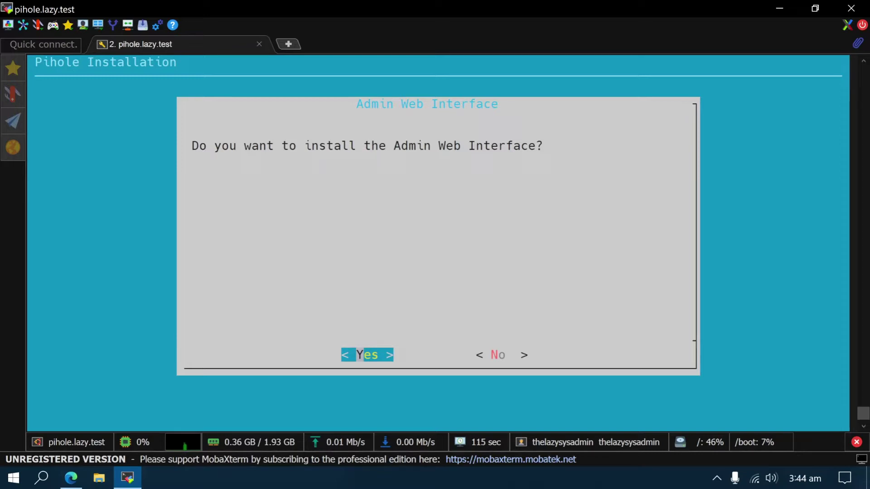
{"action": "key", "text": "Return"}
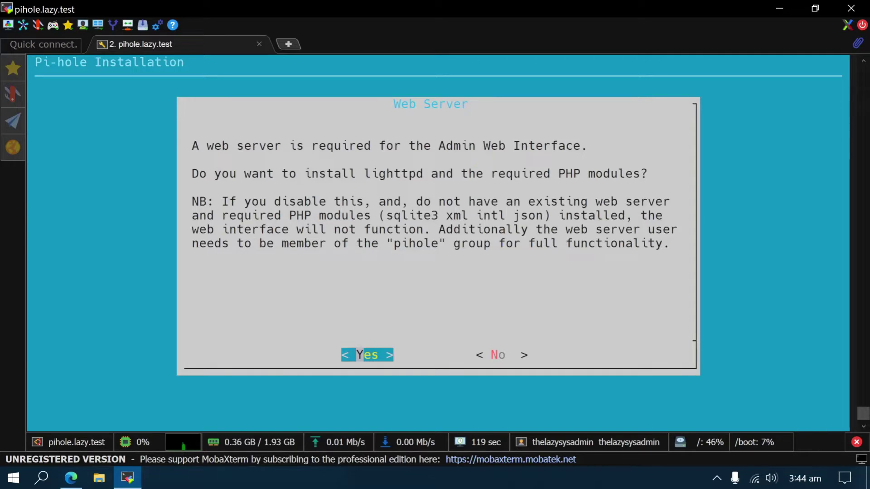
{"action": "key", "text": "Return"}
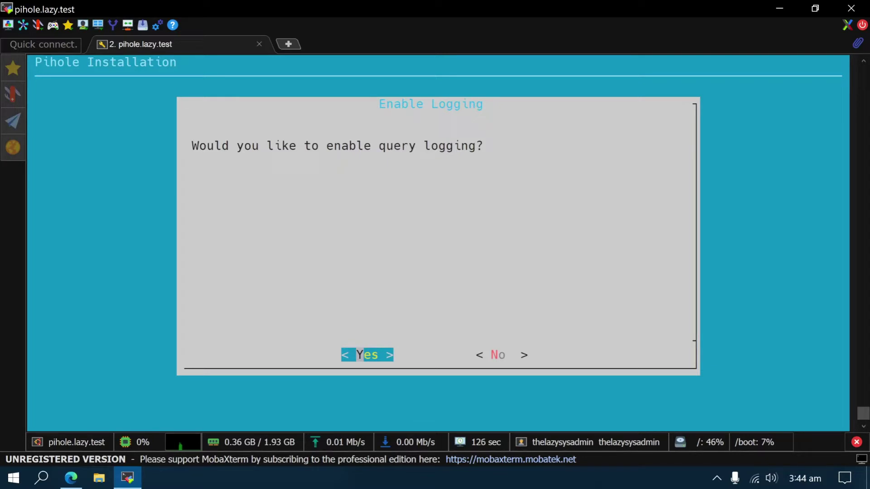
{"action": "key", "text": "Return"}
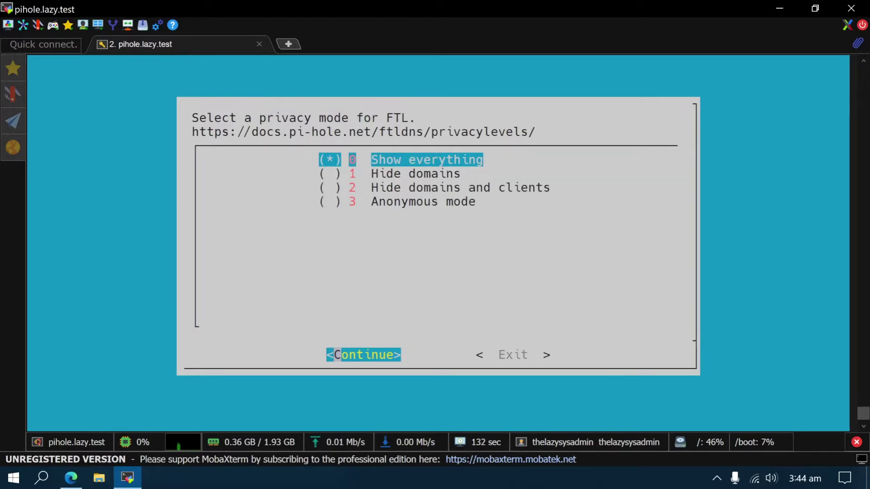
Step: Choose privacy level 0 (Show everything) and dismiss the Installation Complete dialog
{"action": "key", "text": "Return"}
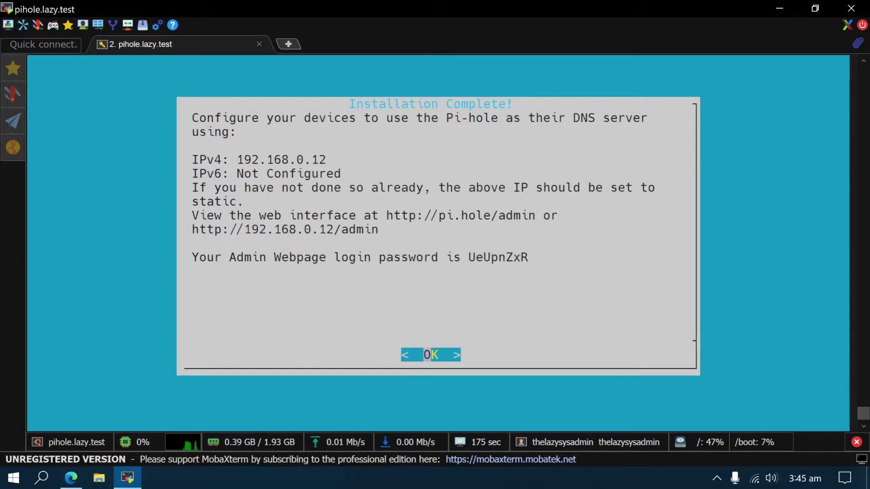
{"action": "key", "text": "Return"}
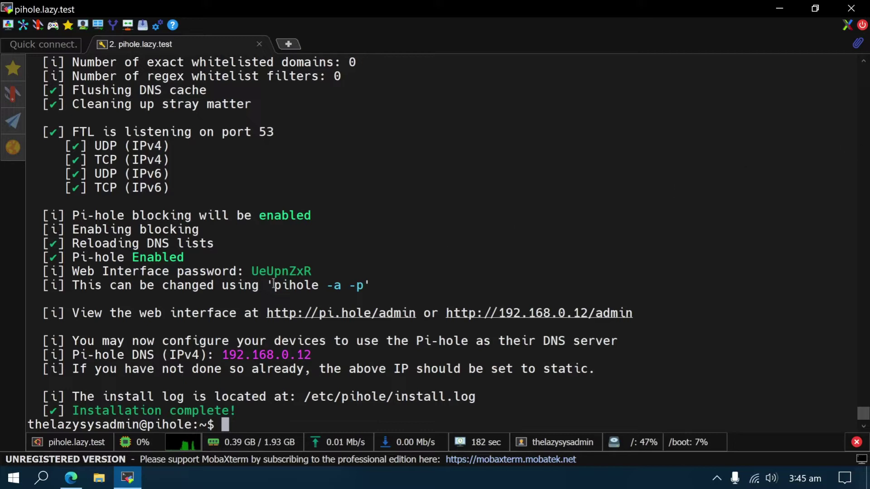
{"action": "left_click_drag", "start_coordinate": [275, 286], "coordinate": [360, 286]}
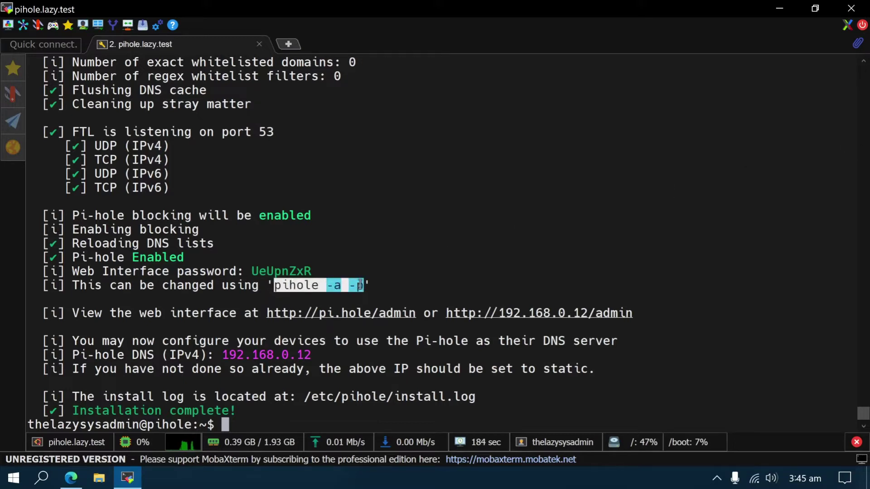
{"action": "right_click", "coordinate": [481, 274]}
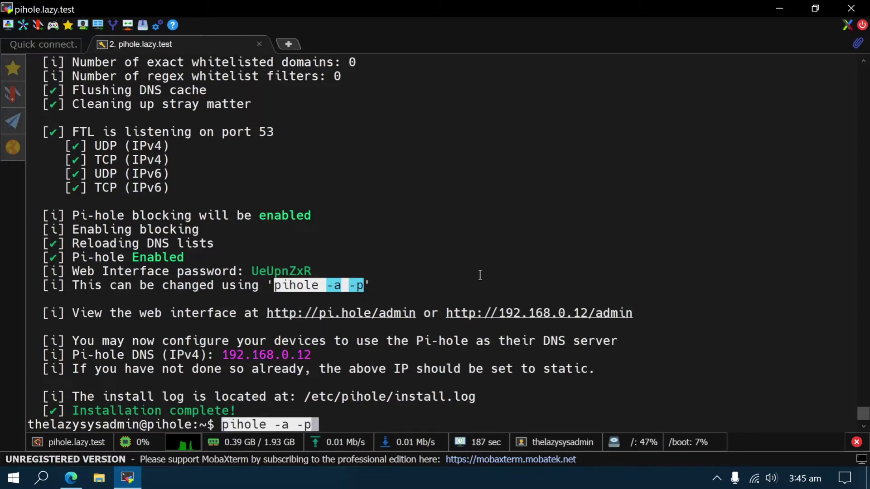
{"action": "key", "text": "Home"}
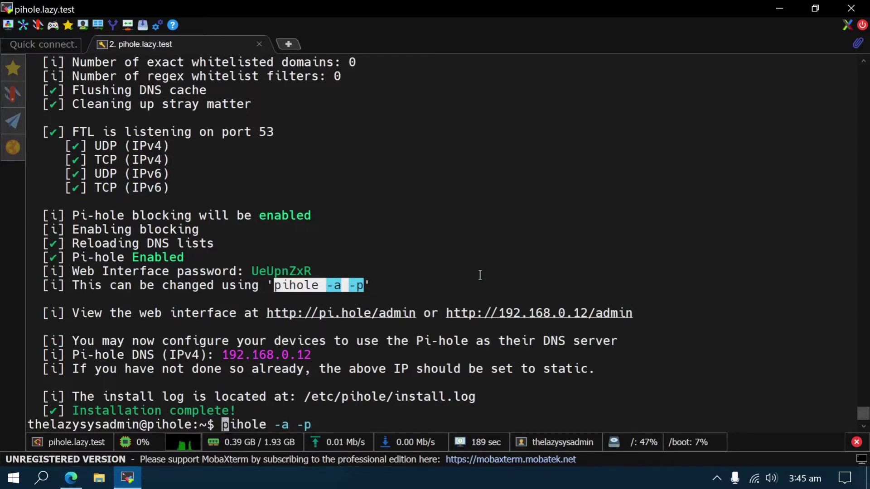
{"action": "type", "text": "sudo"}
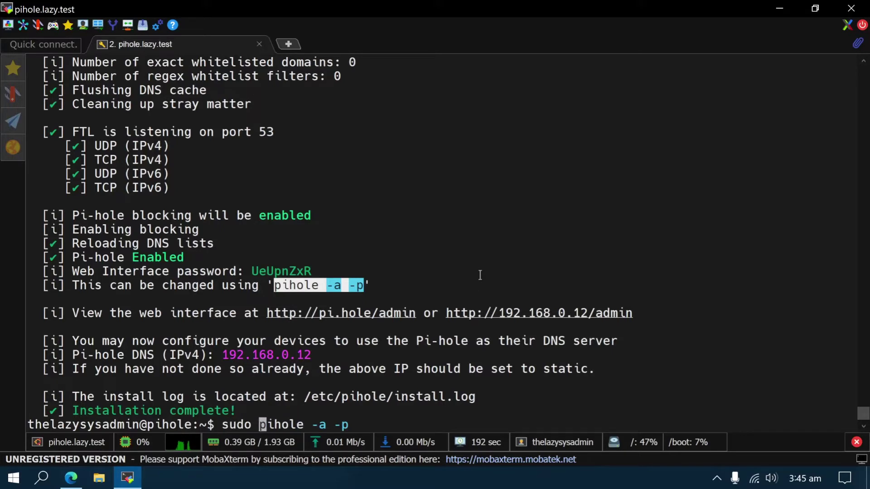
{"action": "key", "text": "Return"}
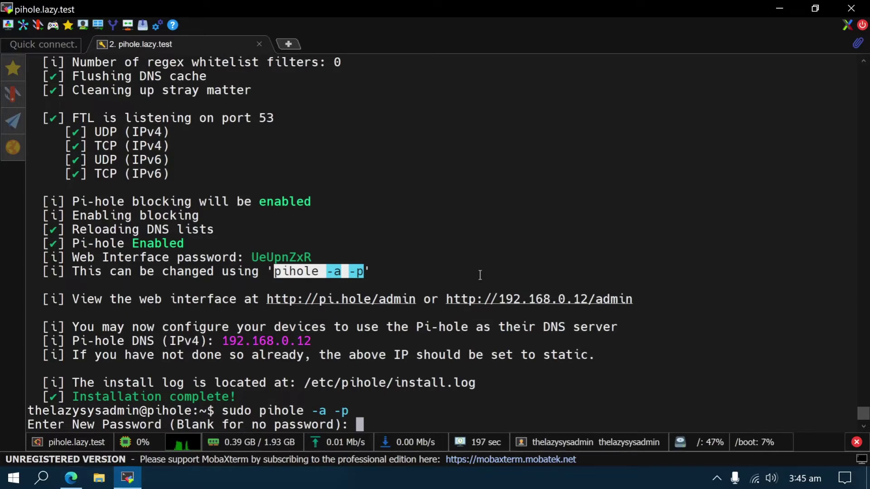
{"action": "key", "text": "Return"}
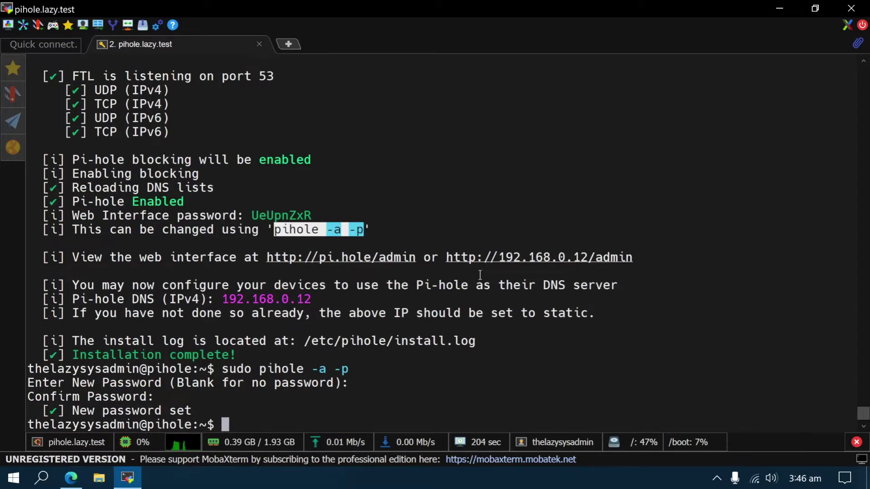
{"action": "left_click_drag", "start_coordinate": [447, 258], "coordinate": [629, 256]}
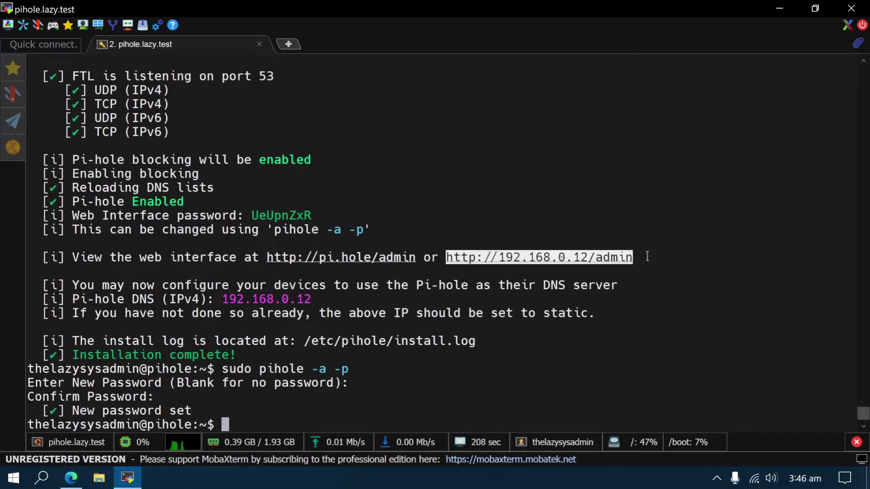
Step: Load the Pi-hole login page at 192.168.0.12/admin in a new Edge tab
{"action": "left_click", "coordinate": [71, 478]}
{"action": "left_click", "coordinate": [417, 19]}
{"action": "key", "text": "ctrl+v"}
{"action": "key", "text": "Return"}
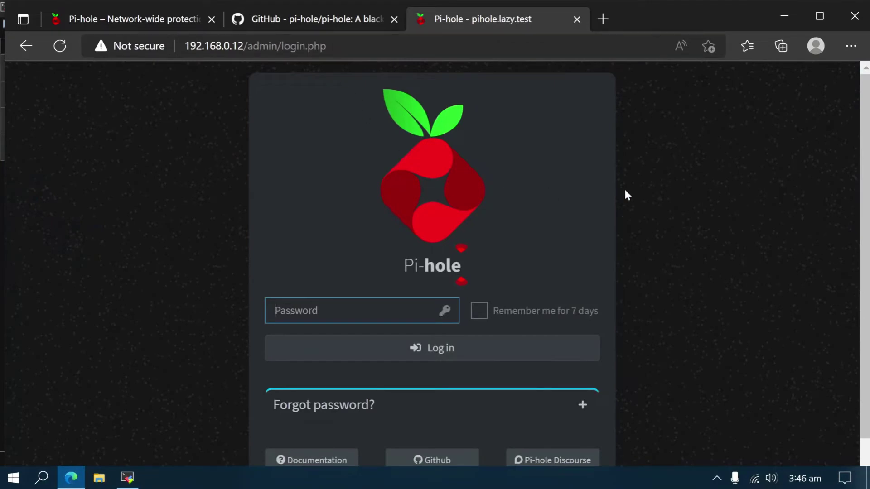
{"action": "scroll", "coordinate": [628, 195], "scroll_direction": "down", "scroll_amount": 1}
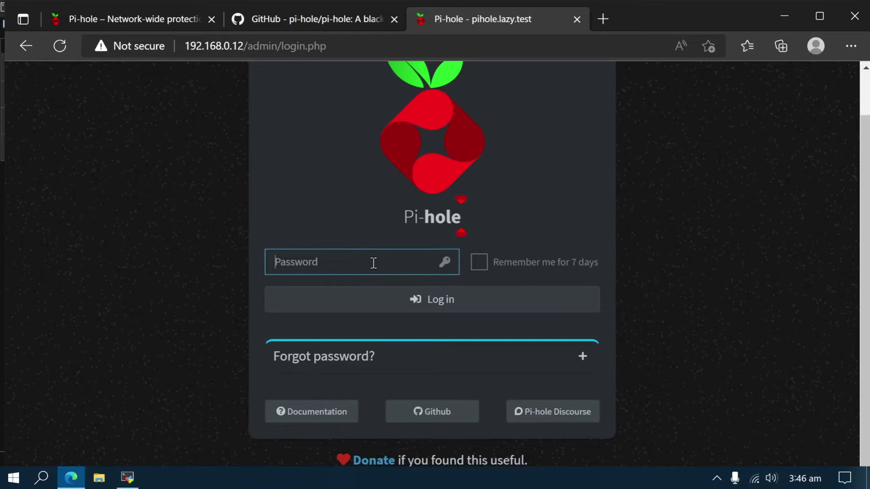
Step: Log in with the admin password and decline saving it, reaching the dashboard with 157,802 adlist domains
{"action": "type", "text": "***"}
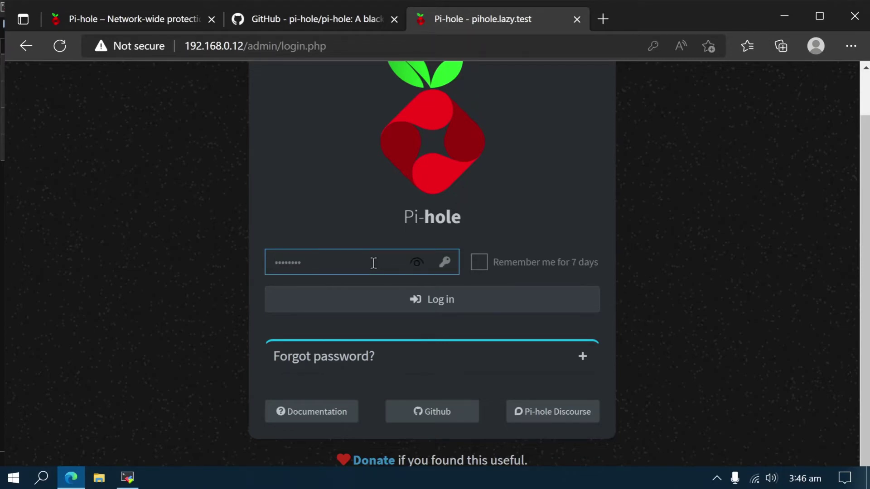
{"action": "left_click", "coordinate": [452, 307]}
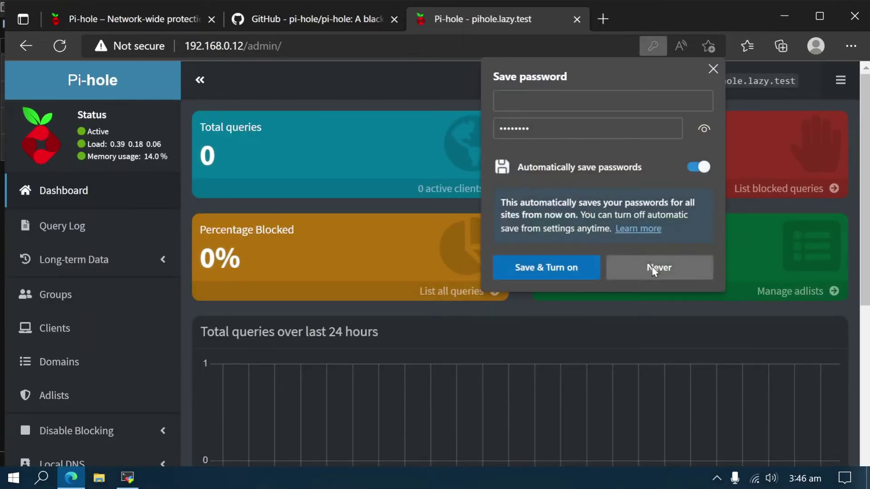
{"action": "left_click", "coordinate": [712, 70]}
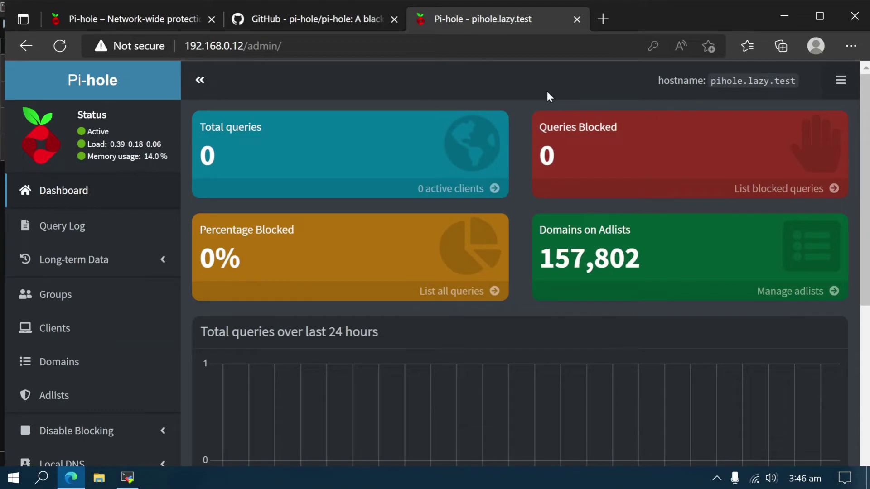
{"action": "scroll", "coordinate": [513, 183], "scroll_direction": "down", "scroll_amount": 2}
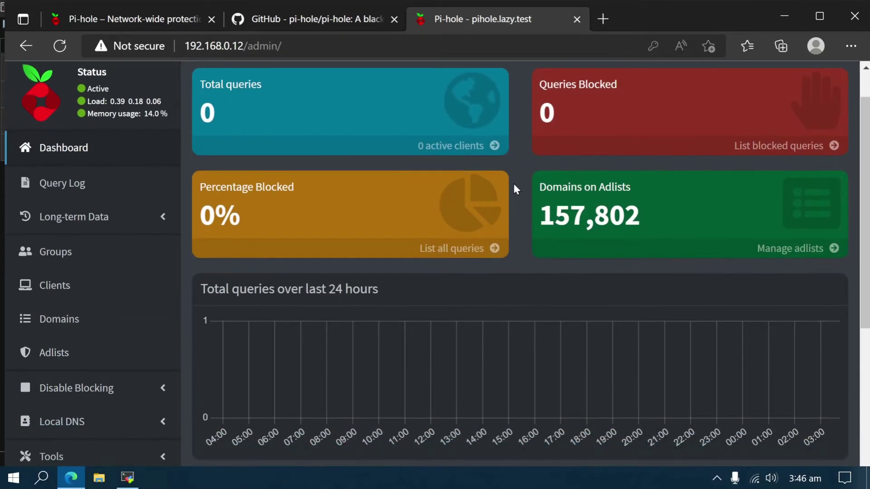
{"action": "scroll", "coordinate": [513, 184], "scroll_direction": "down", "scroll_amount": 3}
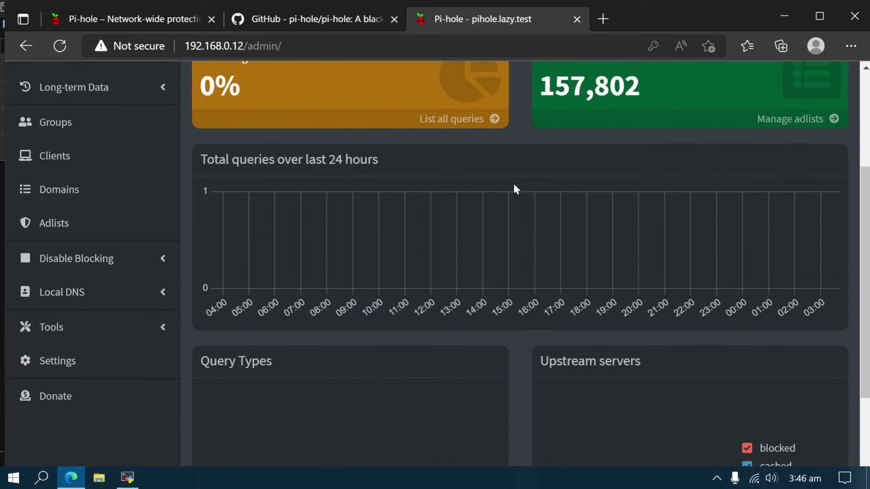
{"action": "scroll", "coordinate": [513, 183], "scroll_direction": "down", "scroll_amount": 2}
{"action": "scroll", "coordinate": [513, 183], "scroll_direction": "up", "scroll_amount": 5}
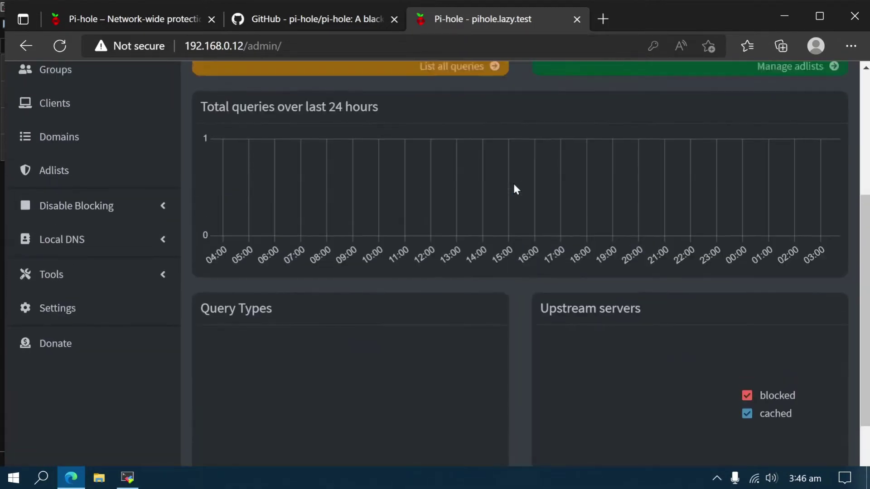
{"action": "scroll", "coordinate": [513, 183], "scroll_direction": "up", "scroll_amount": 2}
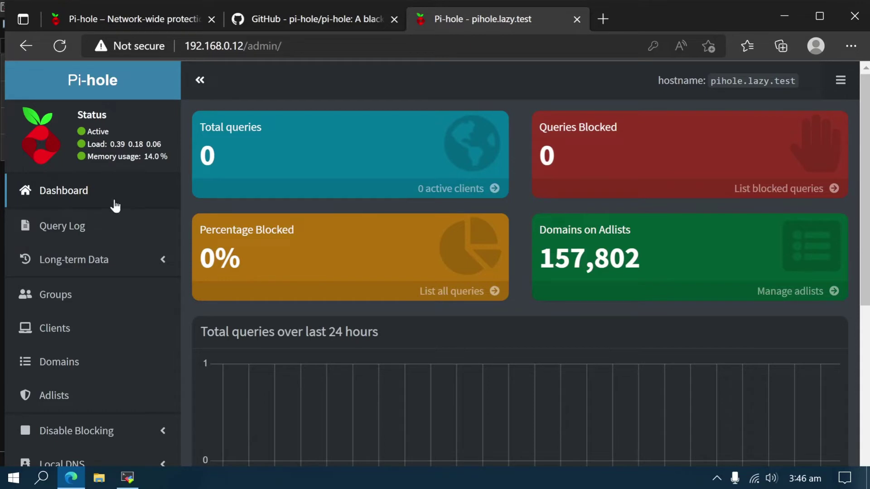
Step: Go from Query Log to Groups > Adlists and scroll to the single enabled StevenBlack hosts list
{"action": "left_click", "coordinate": [109, 233]}
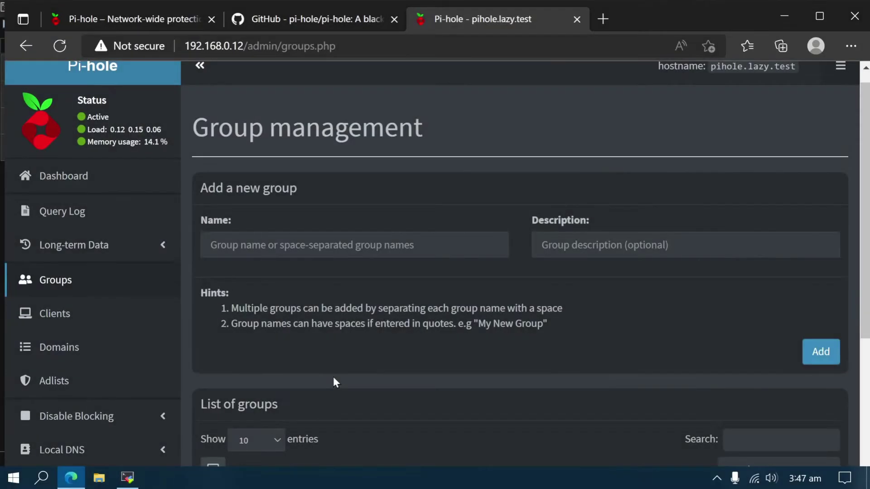
{"action": "scroll", "coordinate": [333, 376], "scroll_direction": "down", "scroll_amount": 2}
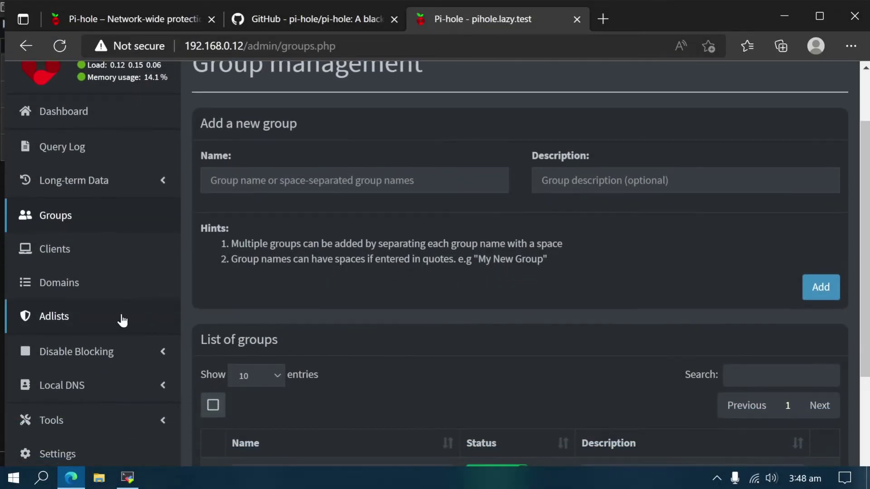
{"action": "left_click", "coordinate": [122, 321]}
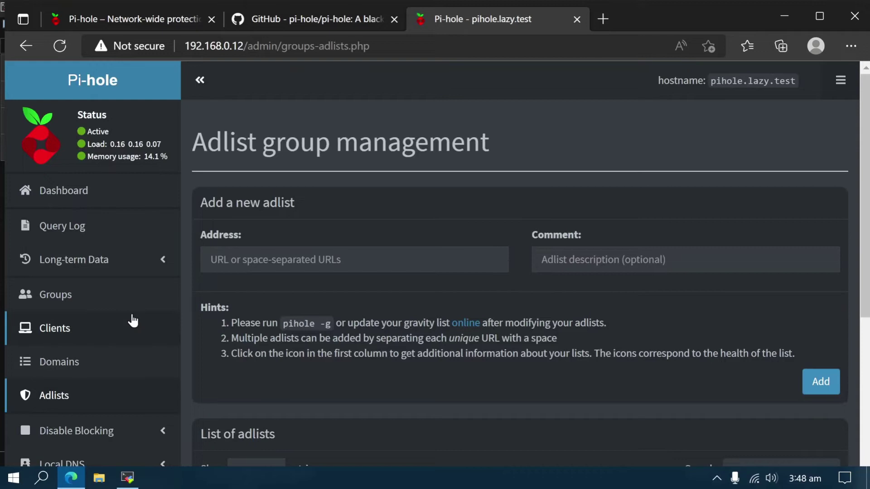
{"action": "scroll", "coordinate": [300, 306], "scroll_direction": "down", "scroll_amount": 5}
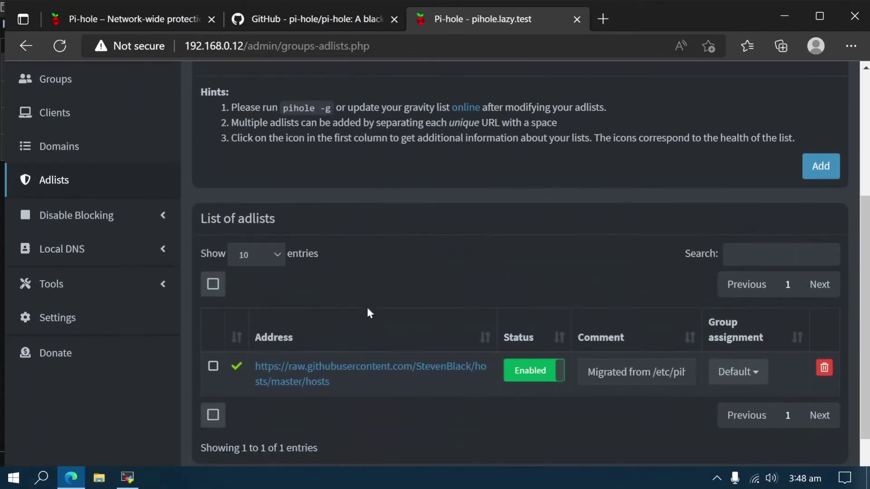
{"action": "scroll", "coordinate": [370, 312], "scroll_direction": "down", "scroll_amount": 1}
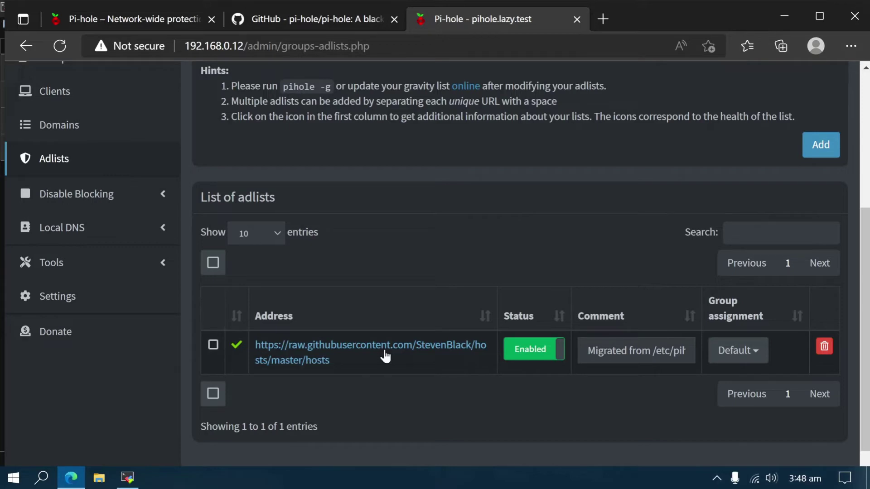
{"action": "scroll", "coordinate": [386, 357], "scroll_direction": "up", "scroll_amount": 4}
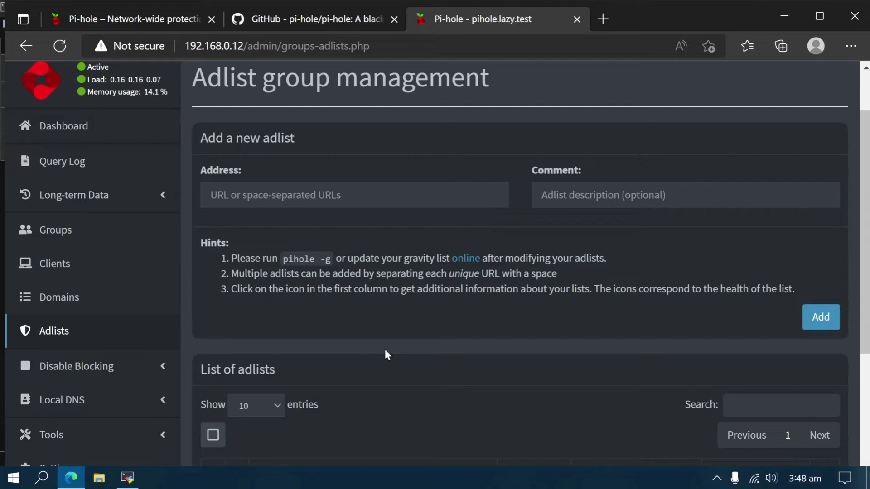
{"action": "scroll", "coordinate": [386, 354], "scroll_direction": "down", "scroll_amount": 1}
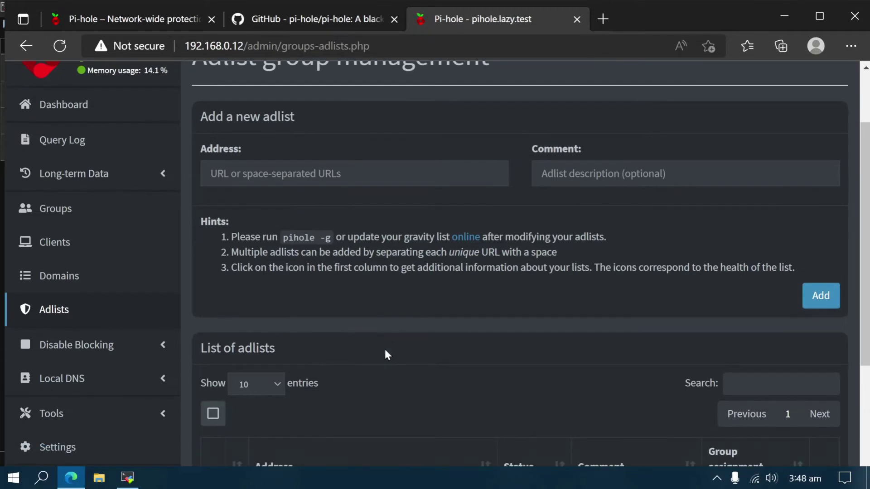
{"action": "scroll", "coordinate": [386, 352], "scroll_direction": "down", "scroll_amount": 2}
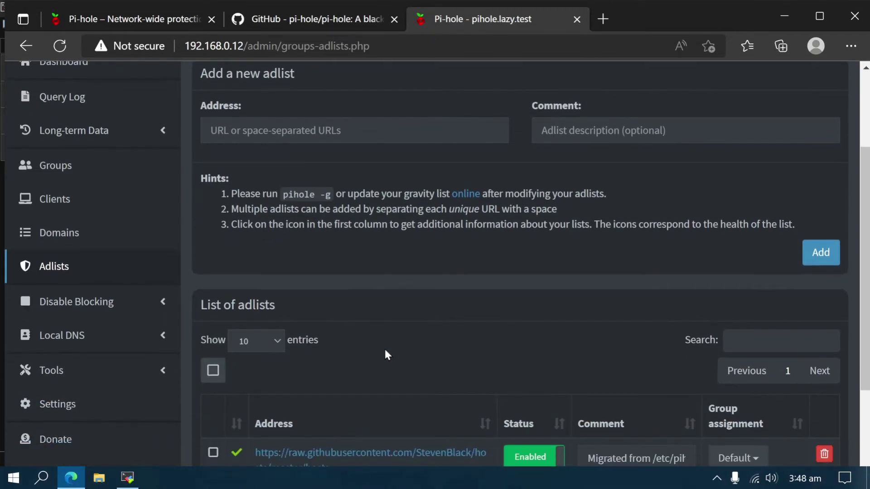
{"action": "scroll", "coordinate": [387, 354], "scroll_direction": "down", "scroll_amount": 2}
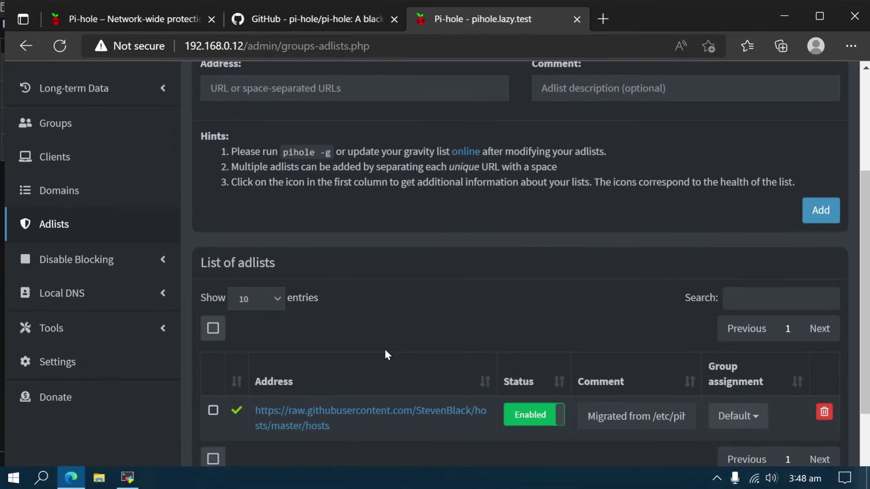
{"action": "scroll", "coordinate": [385, 354], "scroll_direction": "down", "scroll_amount": 5}
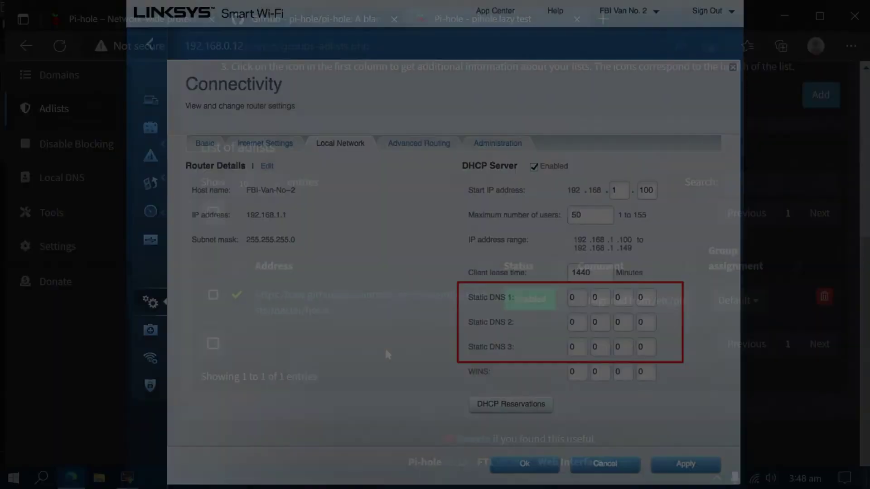
{"action": "scroll", "coordinate": [385, 346], "scroll_direction": "up", "scroll_amount": 10}
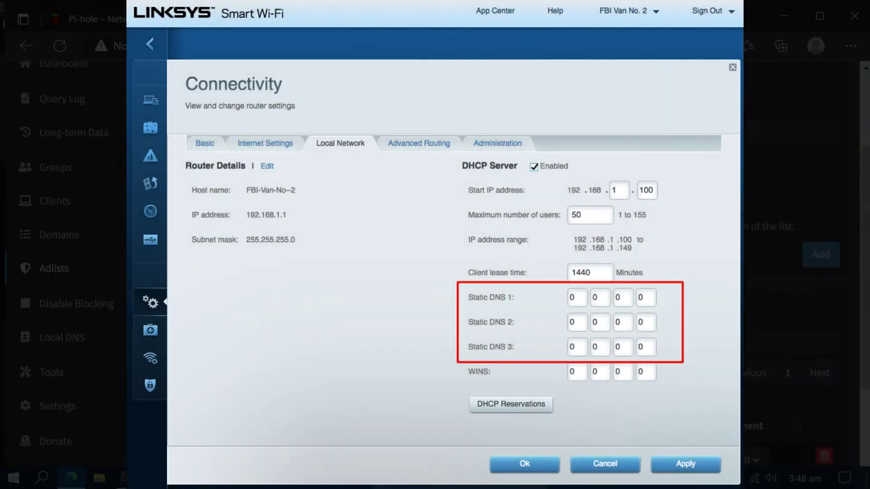
{"action": "scroll", "coordinate": [384, 346], "scroll_direction": "up", "scroll_amount": 1}
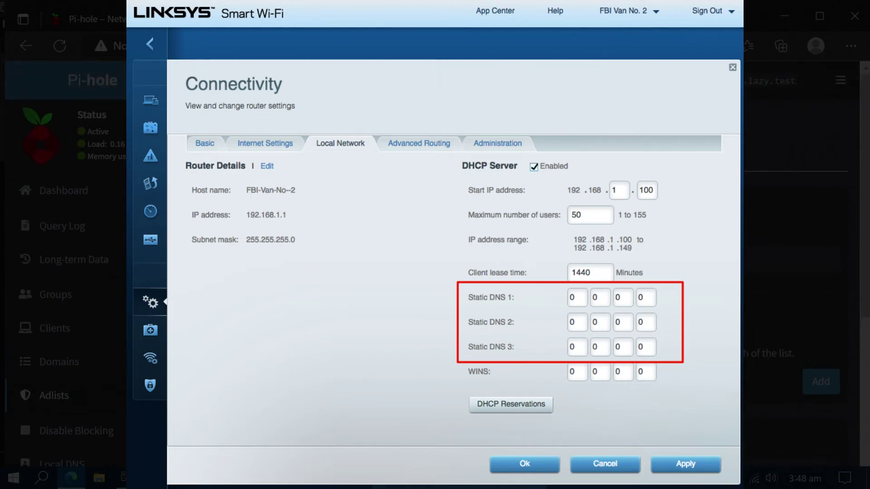
{"action": "scroll", "coordinate": [384, 347], "scroll_direction": "down", "scroll_amount": 4}
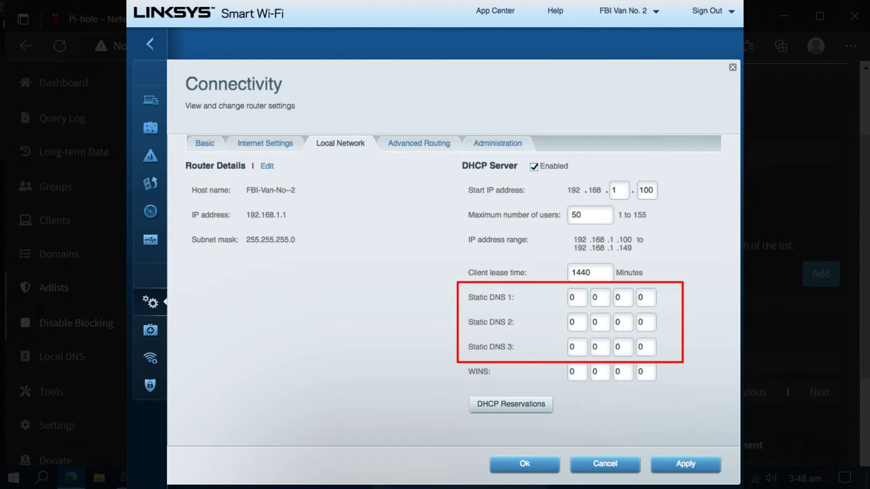
{"action": "left_click", "coordinate": [119, 323]}
{"action": "scroll", "coordinate": [119, 318], "scroll_direction": "down", "scroll_amount": 2}
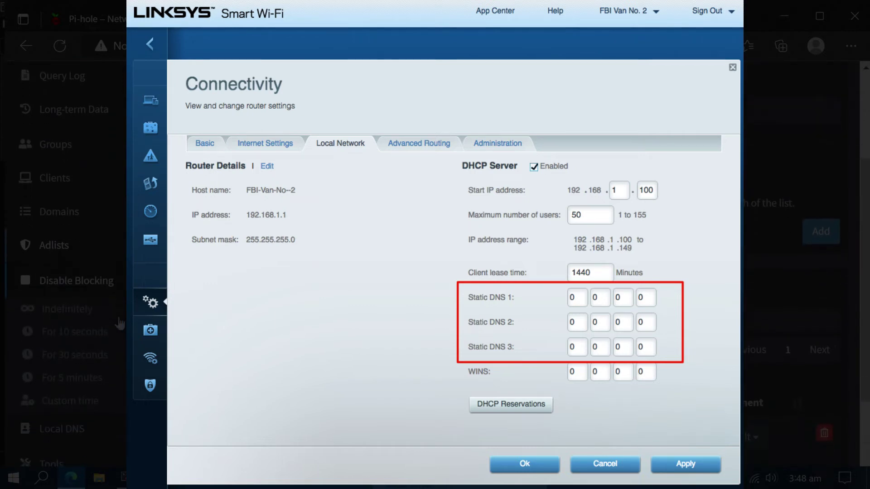
{"action": "scroll", "coordinate": [119, 310], "scroll_direction": "down", "scroll_amount": 3}
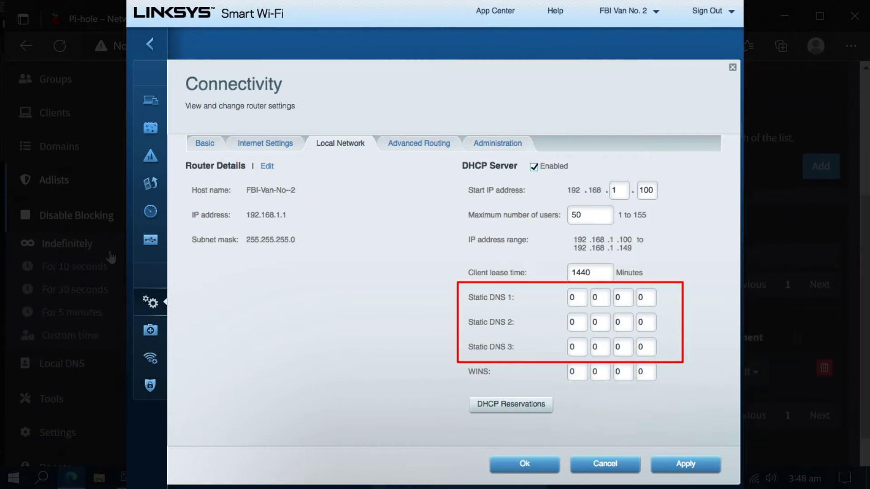
{"action": "left_click", "coordinate": [110, 246]}
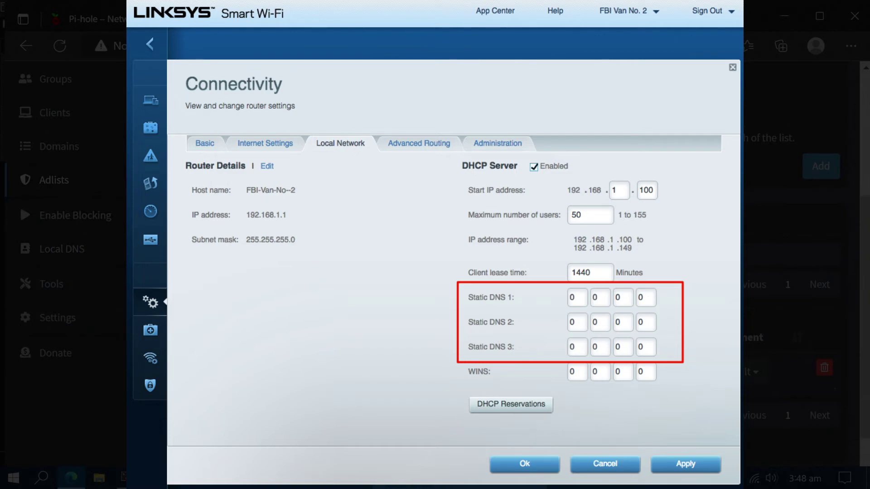
{"action": "left_click", "coordinate": [101, 221]}
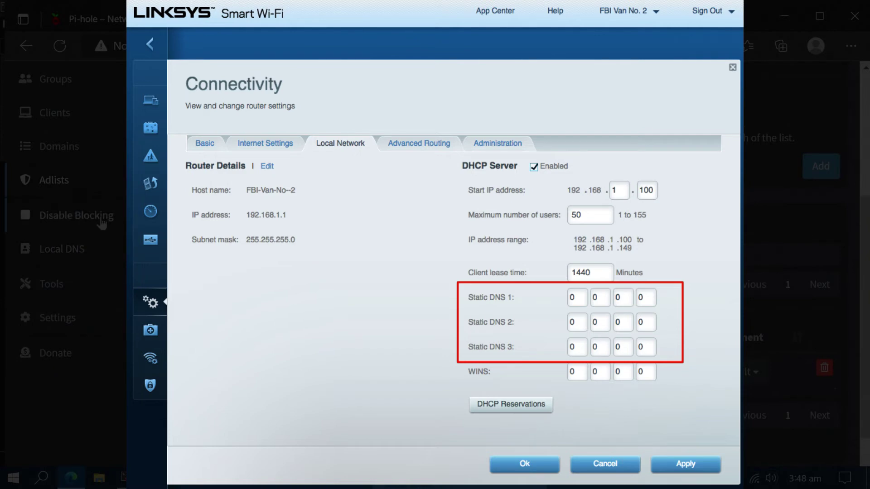
{"action": "left_click", "coordinate": [87, 251]}
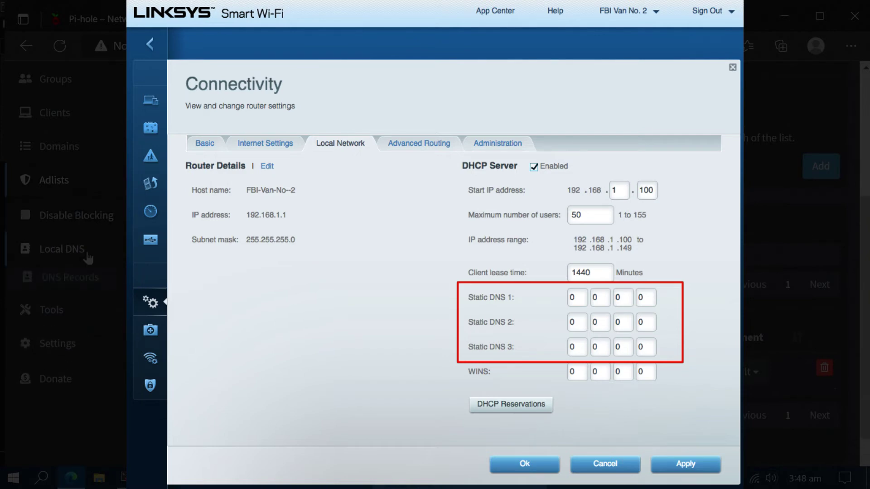
{"action": "left_click", "coordinate": [88, 280]}
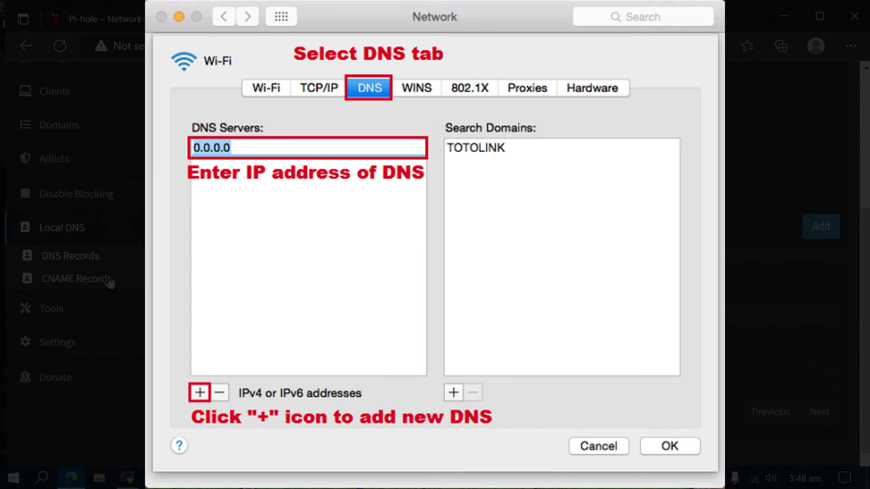
{"action": "left_click", "coordinate": [119, 279]}
{"action": "scroll", "coordinate": [435, 244], "scroll_direction": "down", "scroll_amount": 5}
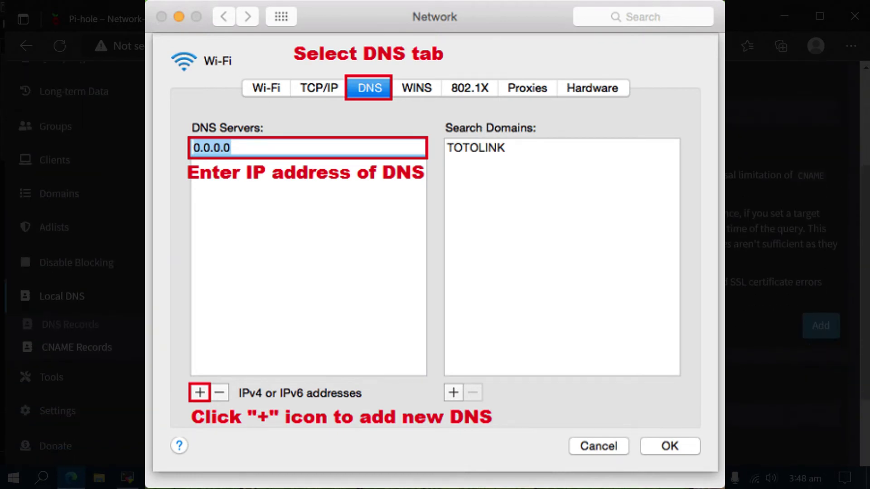
{"action": "scroll", "coordinate": [122, 303], "scroll_direction": "down", "scroll_amount": 1}
{"action": "left_click", "coordinate": [104, 290]}
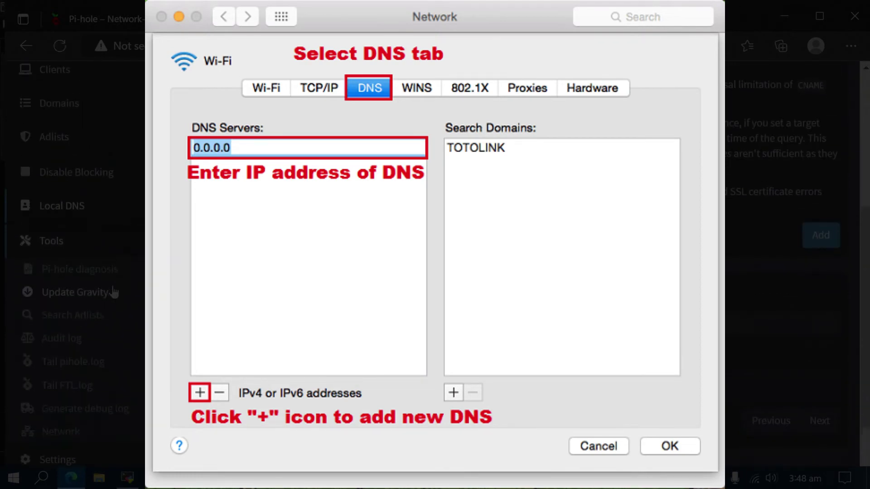
{"action": "scroll", "coordinate": [123, 282], "scroll_direction": "down", "scroll_amount": 1}
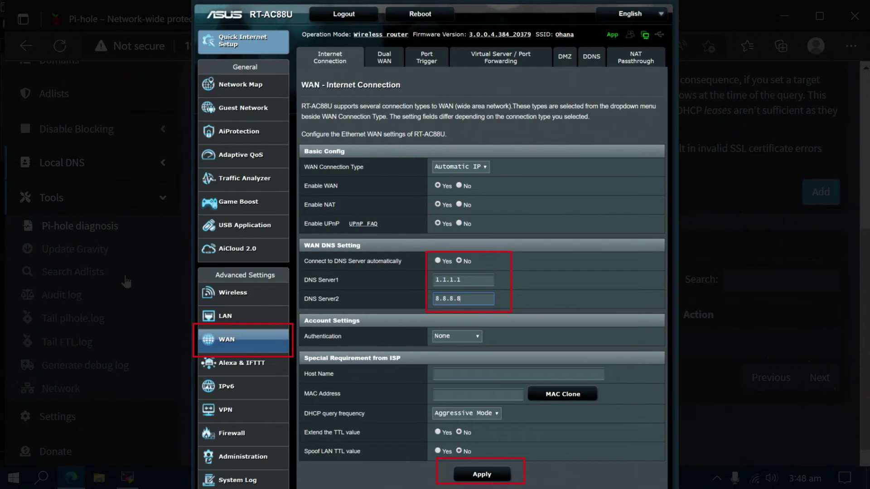
{"action": "scroll", "coordinate": [126, 282], "scroll_direction": "down", "scroll_amount": 1}
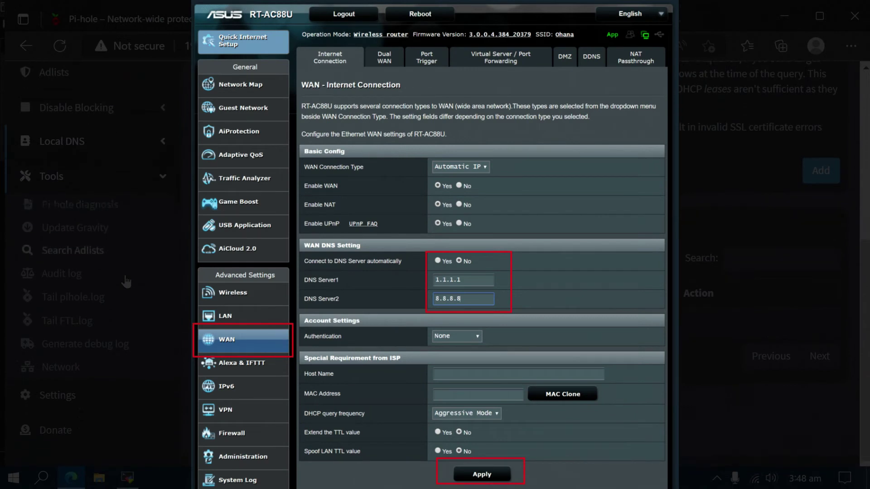
{"action": "scroll", "coordinate": [127, 283], "scroll_direction": "up", "scroll_amount": 6}
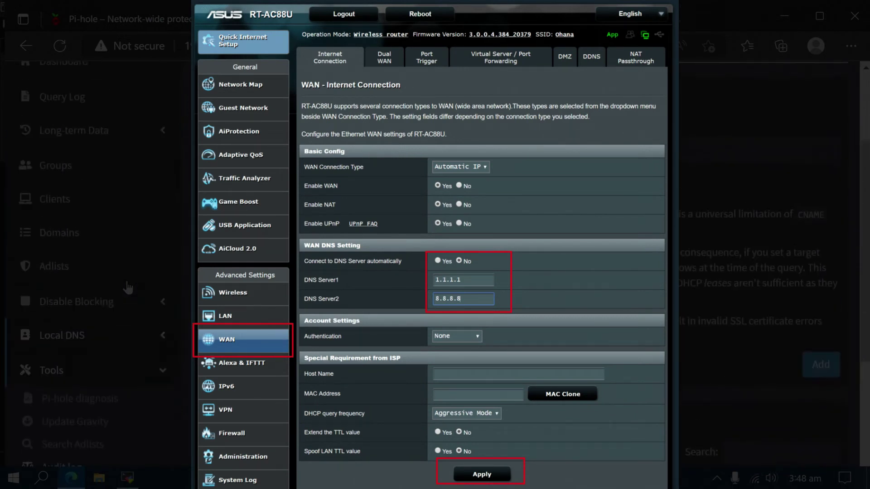
{"action": "scroll", "coordinate": [131, 286], "scroll_direction": "up", "scroll_amount": 3}
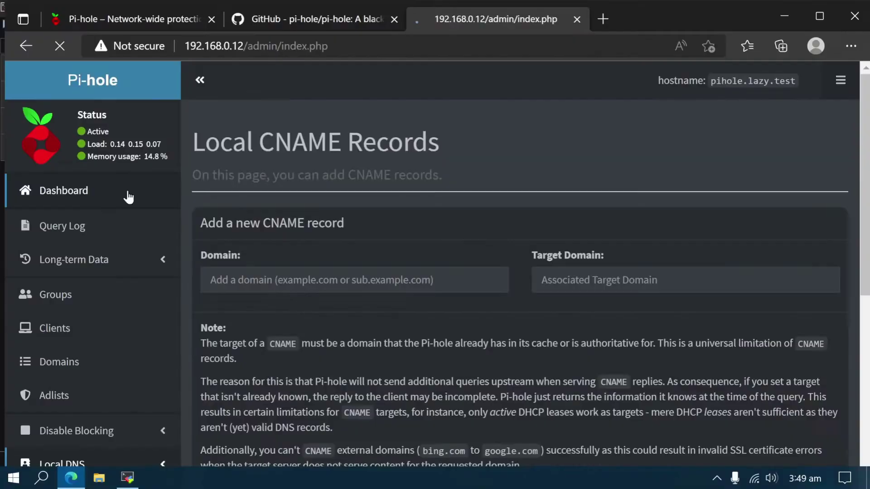
Step: Show the Pi-hole dashboard, snap GitHub beside it, and load MSN in a new tab
{"action": "left_click", "coordinate": [127, 194]}
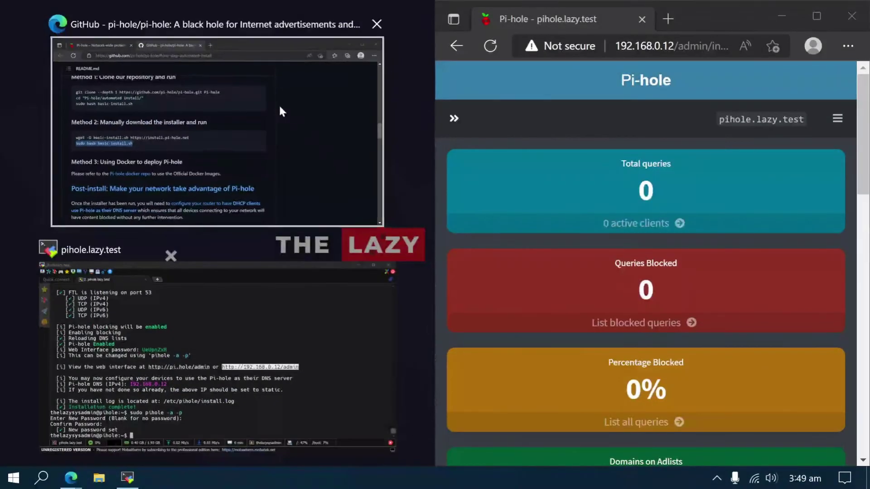
{"action": "left_click", "coordinate": [279, 105]}
{"action": "left_click", "coordinate": [286, 19]}
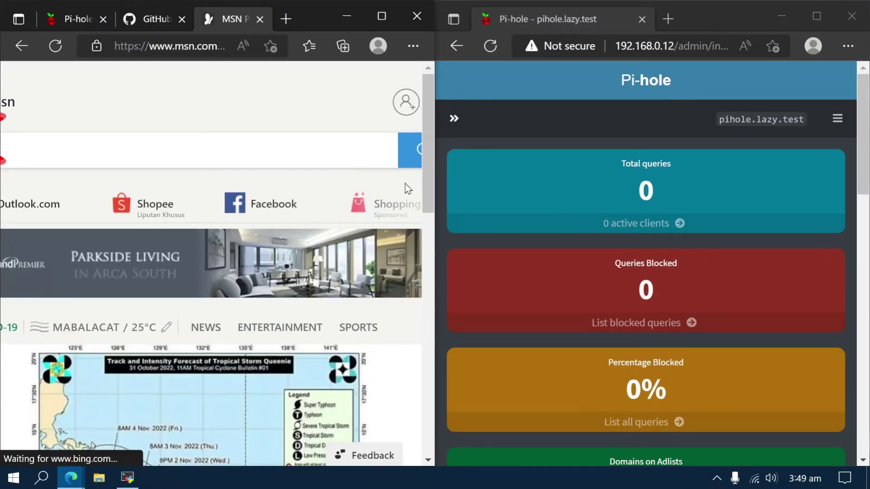
Step: Zoom the MSN start page out to 67% and scroll through it
{"action": "key", "text": "ctrl+minus"}
{"action": "key", "text": "ctrl+minus"}
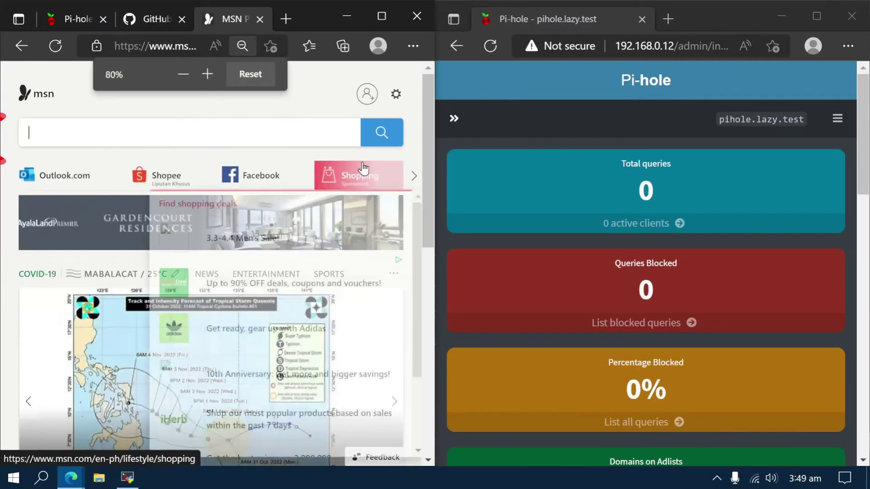
{"action": "key", "text": "ctrl+minus"}
{"action": "key", "text": "ctrl+minus"}
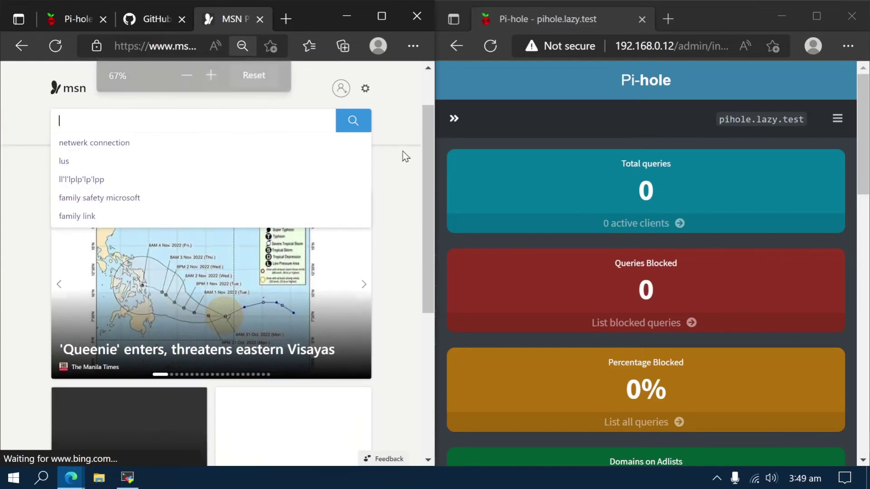
{"action": "scroll", "coordinate": [404, 163], "scroll_direction": "down", "scroll_amount": 3}
{"action": "scroll", "coordinate": [404, 174], "scroll_direction": "down", "scroll_amount": 3}
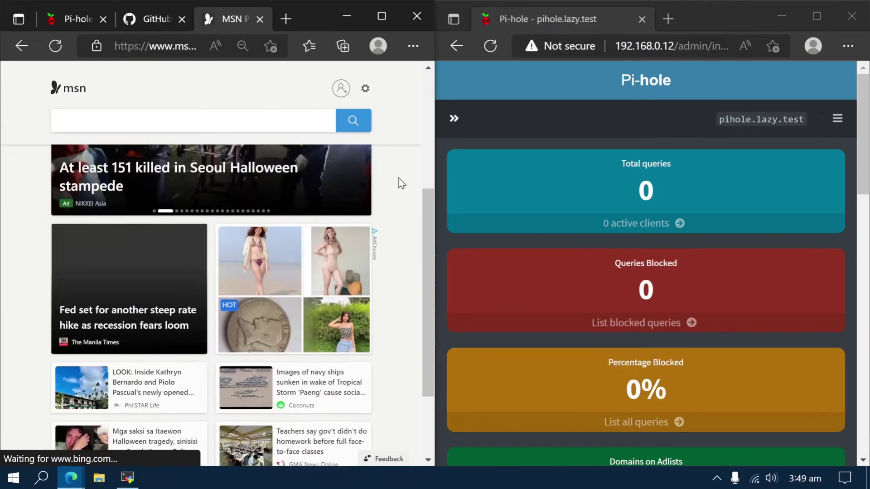
{"action": "scroll", "coordinate": [403, 175], "scroll_direction": "up", "scroll_amount": 4}
{"action": "key", "text": "alt+Tab"}
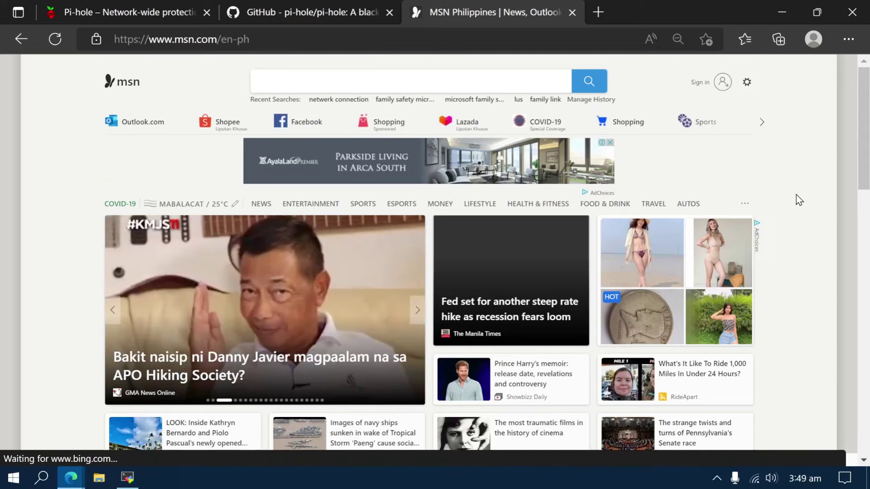
Step: Open the Wi-Fi 2 adapter's properties from Network Connections via the 'conn' search
{"action": "scroll", "coordinate": [652, 195], "scroll_direction": "down", "scroll_amount": 2}
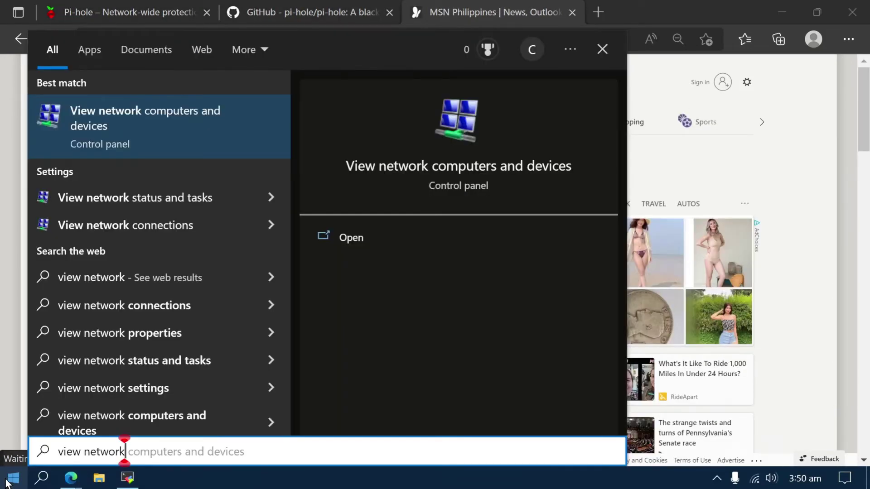
{"action": "type", "text": "conn"}
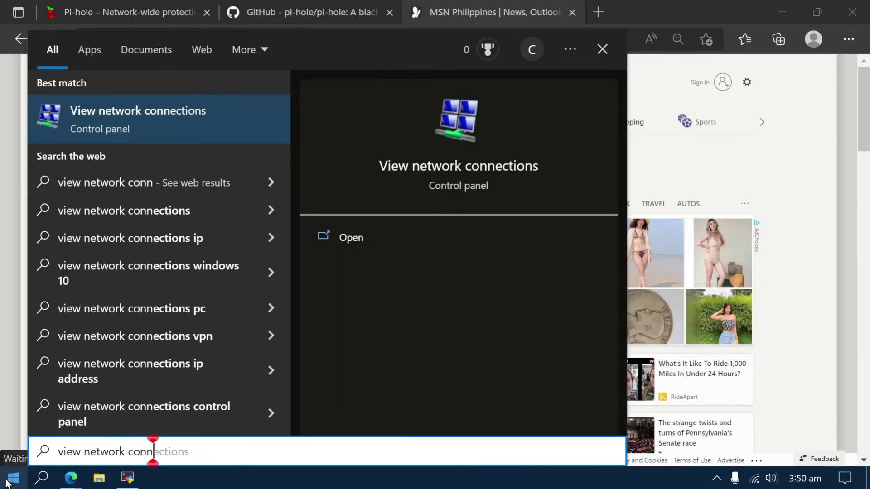
{"action": "key", "text": "Return"}
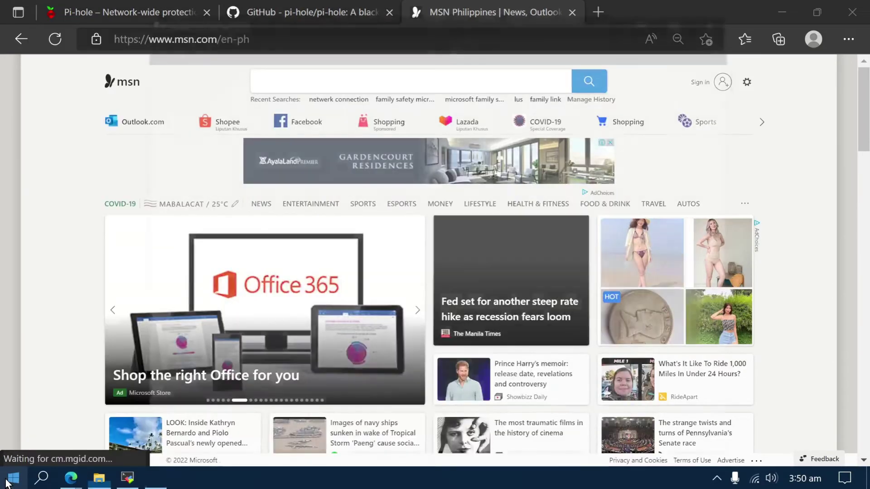
{"action": "right_click", "coordinate": [237, 302]}
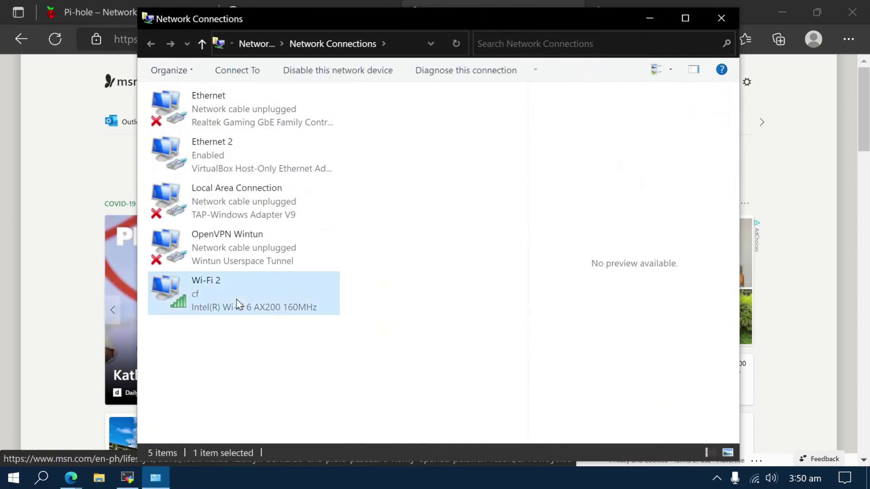
{"action": "left_click", "coordinate": [280, 290]}
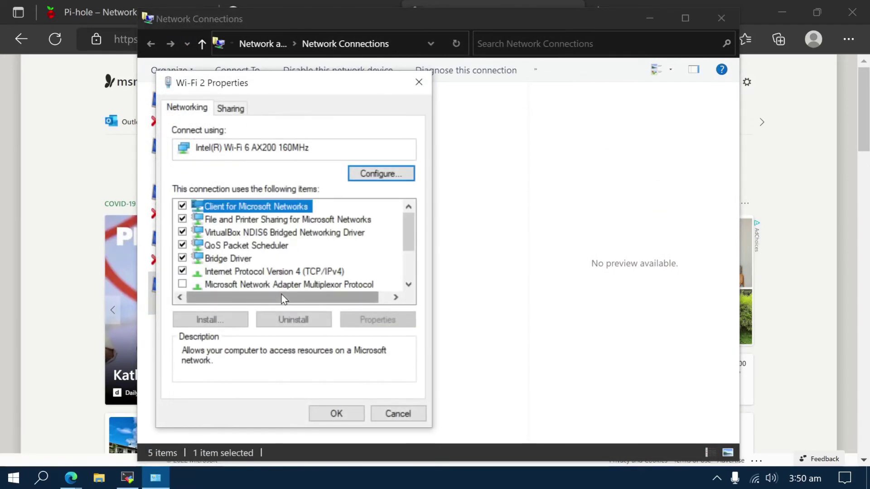
Step: Set the IPv4 preferred DNS server manually to 192.168.0.12 and confirm
{"action": "left_click", "coordinate": [273, 272]}
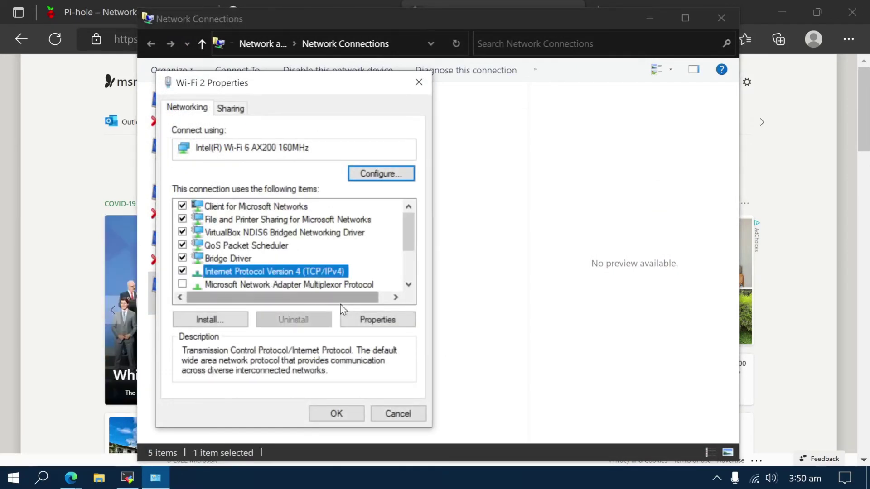
{"action": "left_click", "coordinate": [358, 320]}
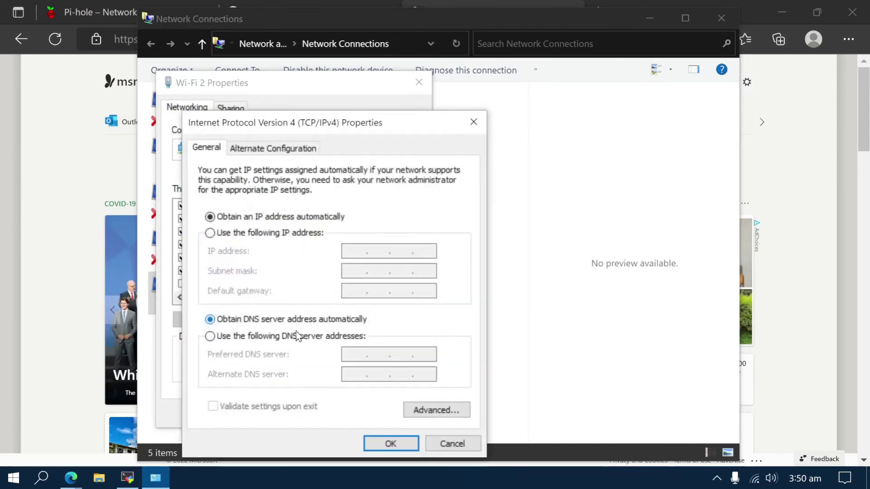
{"action": "left_click", "coordinate": [269, 337]}
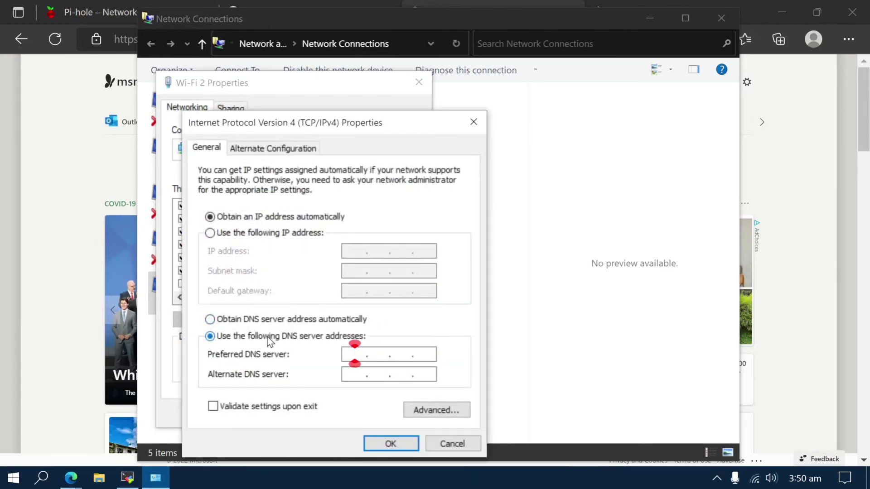
{"action": "type", "text": "192.168"}
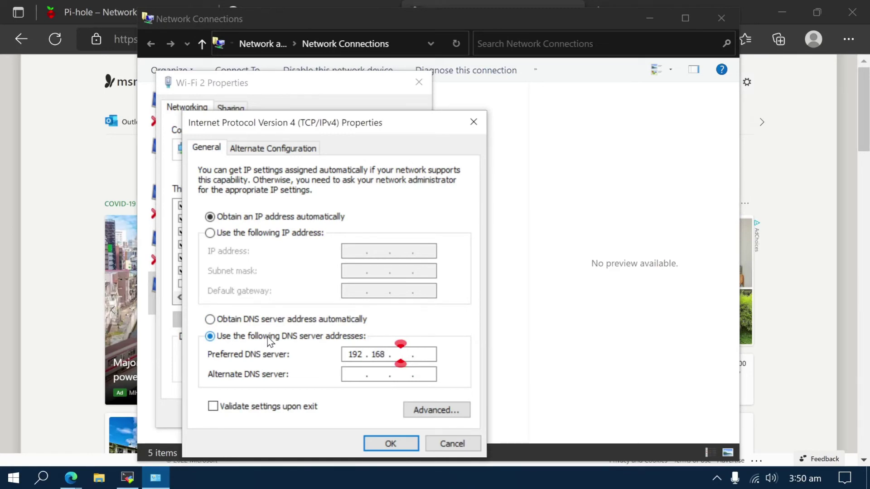
{"action": "type", "text": "012"}
{"action": "key", "text": "BackSpace"}
{"action": "key", "text": "BackSpace"}
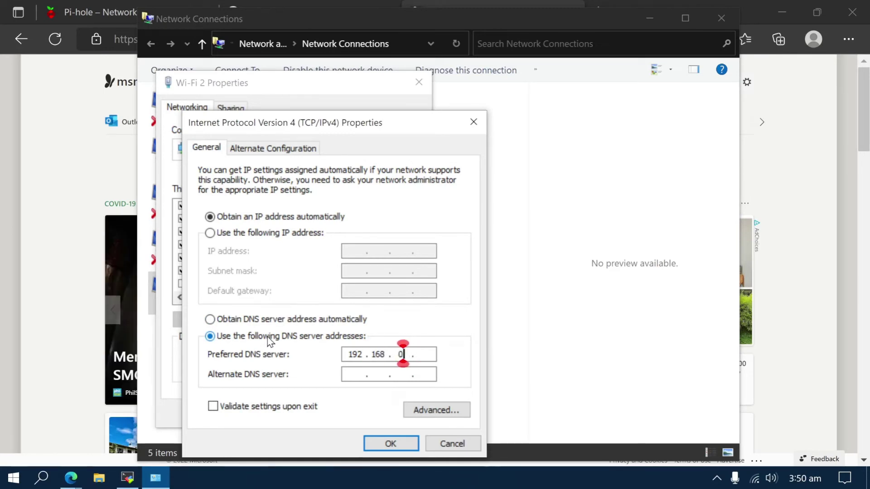
{"action": "type", "text": ".12"}
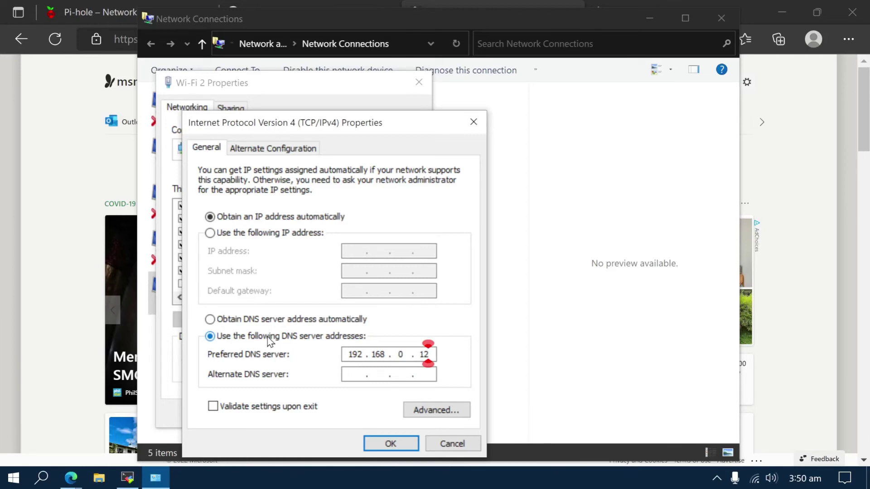
{"action": "left_click", "coordinate": [390, 444]}
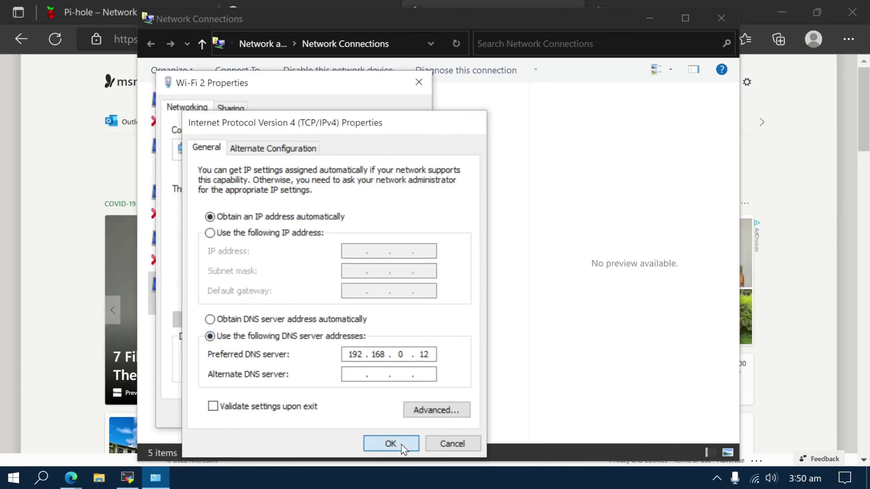
Step: Close Wi-Fi 2 Properties and Network Connections, and move the MSN window aside to reveal Pi-hole
{"action": "left_click", "coordinate": [339, 412]}
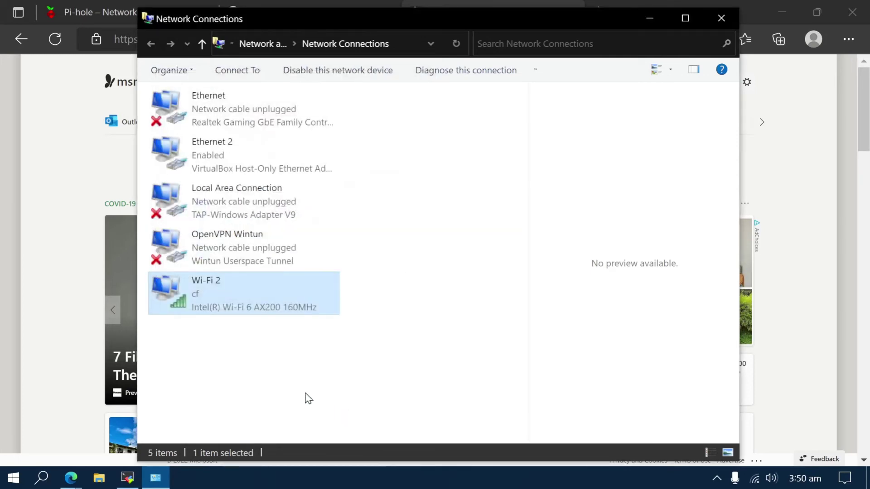
{"action": "left_click", "coordinate": [721, 19]}
{"action": "left_click_drag", "start_coordinate": [692, 12], "coordinate": [1, 181]}
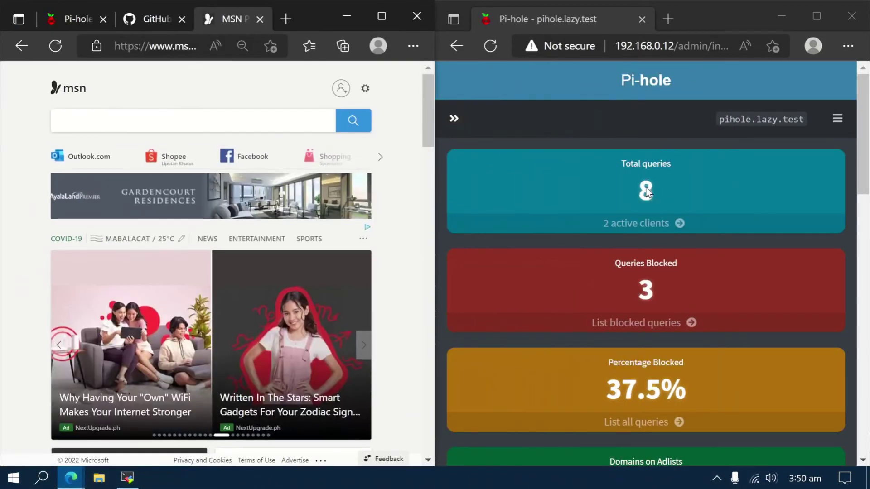
Step: Reload MSN so the dashboard reaches 41 queries with 22 blocked, then maximize Pi-hole
{"action": "scroll", "coordinate": [687, 206], "scroll_direction": "down", "scroll_amount": 2}
{"action": "scroll", "coordinate": [686, 203], "scroll_direction": "up", "scroll_amount": 2}
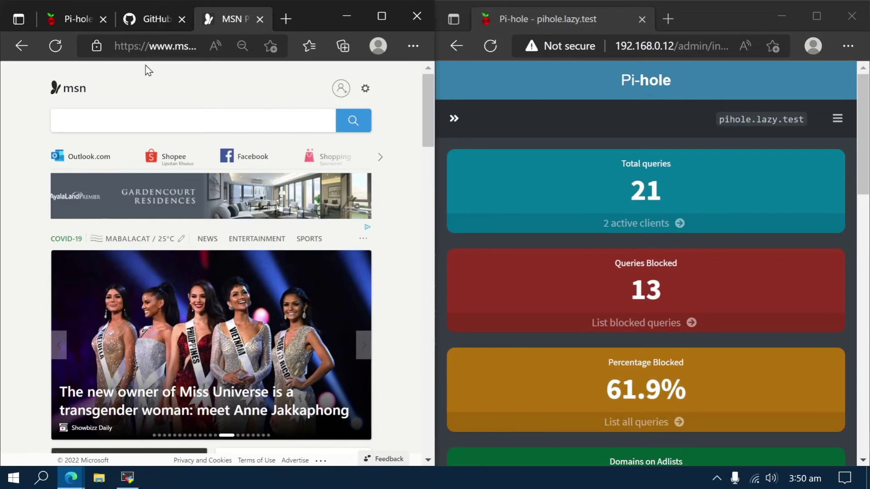
{"action": "left_click", "coordinate": [55, 45]}
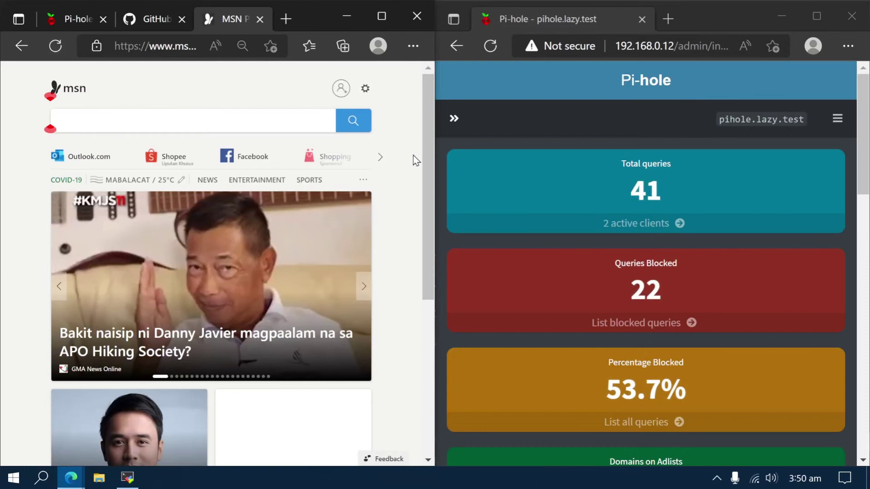
{"action": "scroll", "coordinate": [694, 195], "scroll_direction": "down", "scroll_amount": 2}
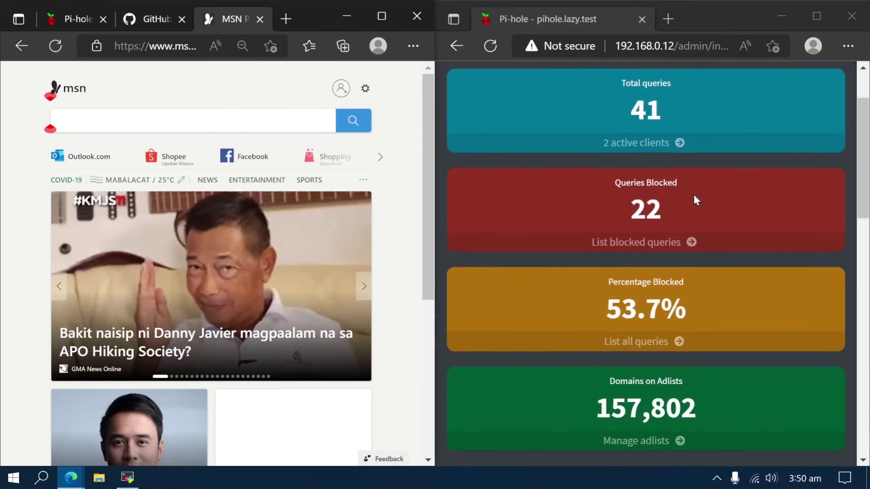
{"action": "scroll", "coordinate": [694, 194], "scroll_direction": "down", "scroll_amount": 2}
{"action": "scroll", "coordinate": [695, 194], "scroll_direction": "up", "scroll_amount": 4}
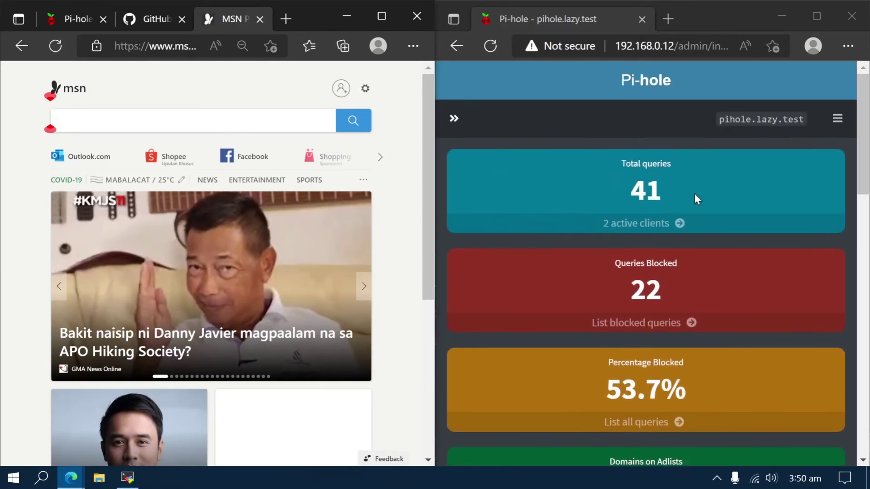
{"action": "scroll", "coordinate": [695, 195], "scroll_direction": "down", "scroll_amount": 8}
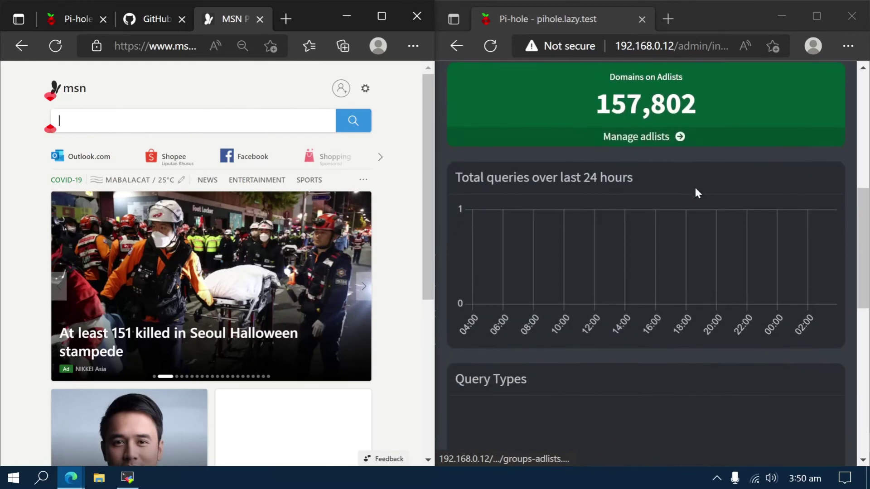
{"action": "left_click", "coordinate": [817, 17]}
Step: Review the Query Log's blocked outbrain, zemanta, moatads and adnxs lookups from 192.168.0.4
{"action": "scroll", "coordinate": [474, 184], "scroll_direction": "up", "scroll_amount": 3}
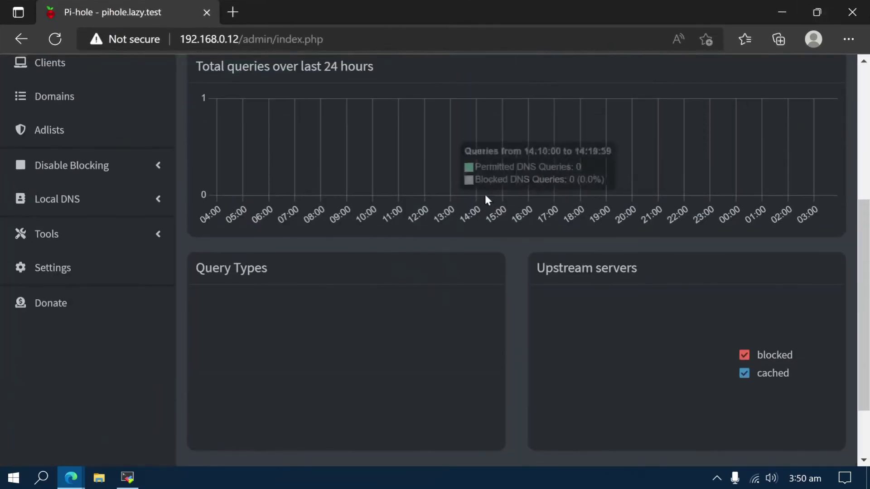
{"action": "scroll", "coordinate": [485, 192], "scroll_direction": "up", "scroll_amount": 5}
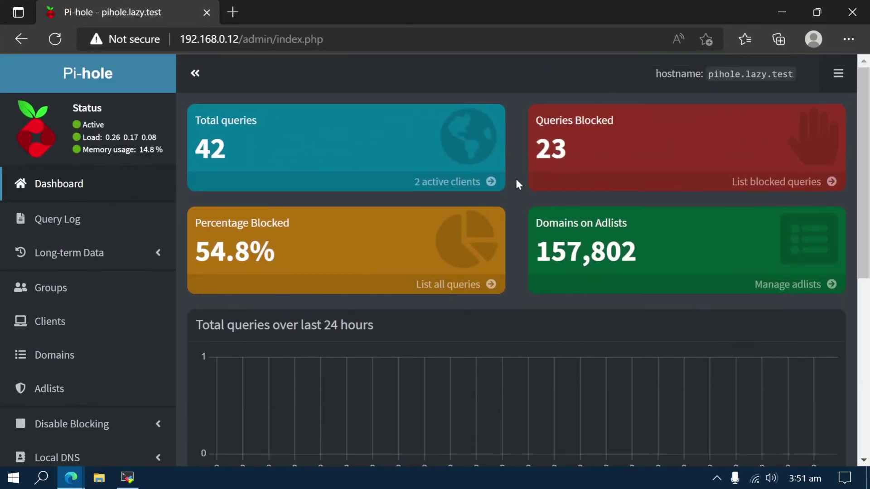
{"action": "scroll", "coordinate": [517, 179], "scroll_direction": "down", "scroll_amount": 3}
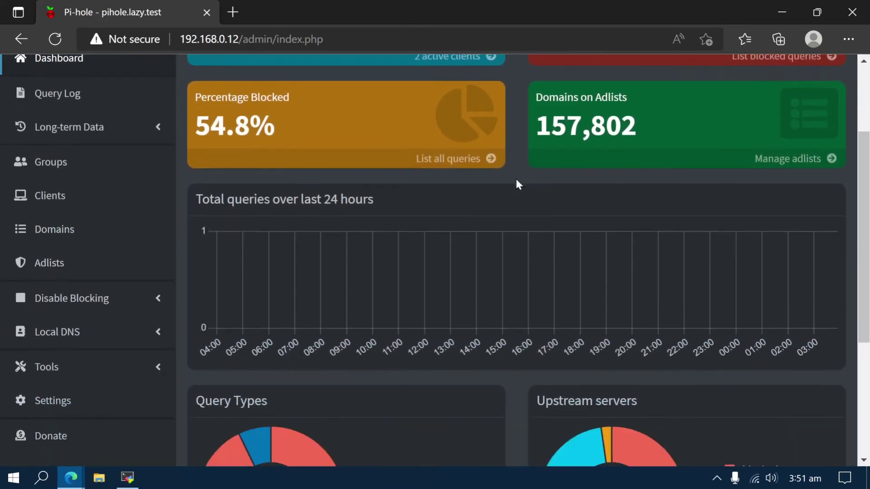
{"action": "scroll", "coordinate": [516, 181], "scroll_direction": "down", "scroll_amount": 5}
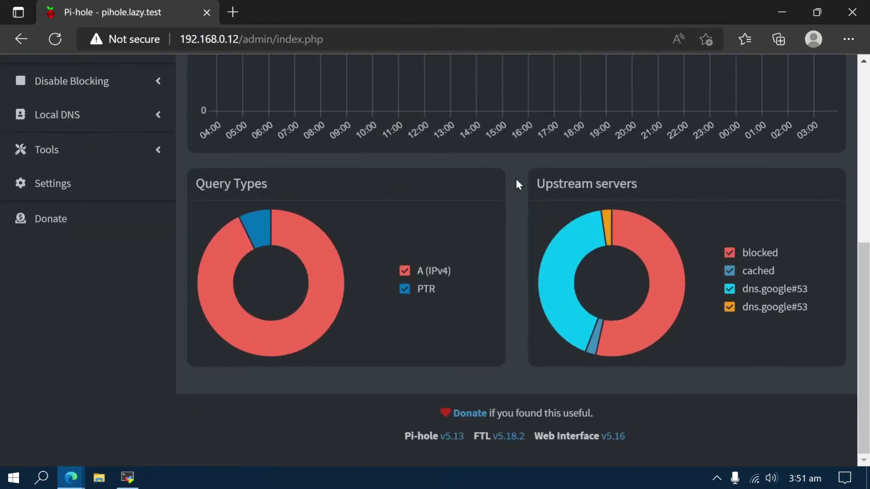
{"action": "scroll", "coordinate": [516, 182], "scroll_direction": "up", "scroll_amount": 8}
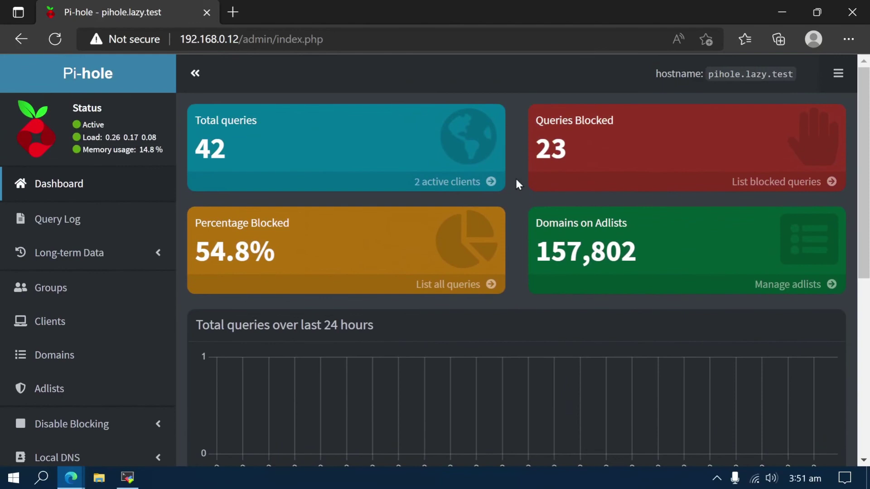
{"action": "left_click", "coordinate": [110, 228]}
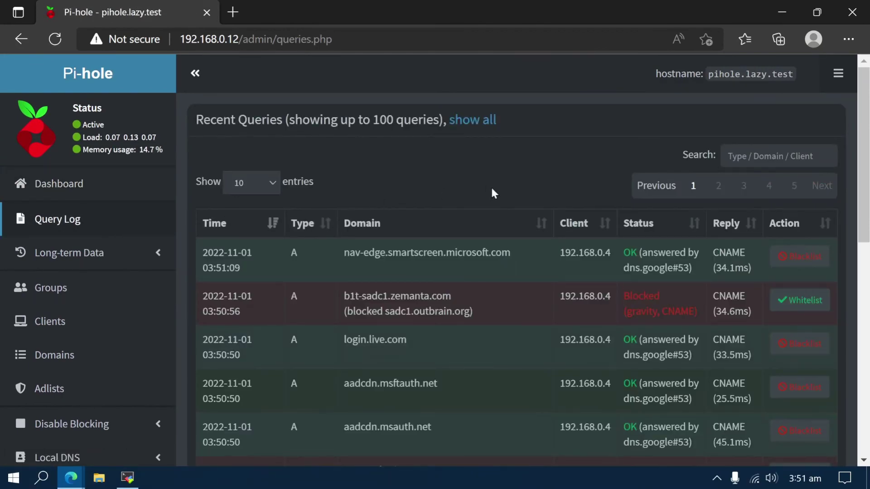
{"action": "scroll", "coordinate": [493, 194], "scroll_direction": "down", "scroll_amount": 1}
{"action": "scroll", "coordinate": [493, 193], "scroll_direction": "down", "scroll_amount": 3}
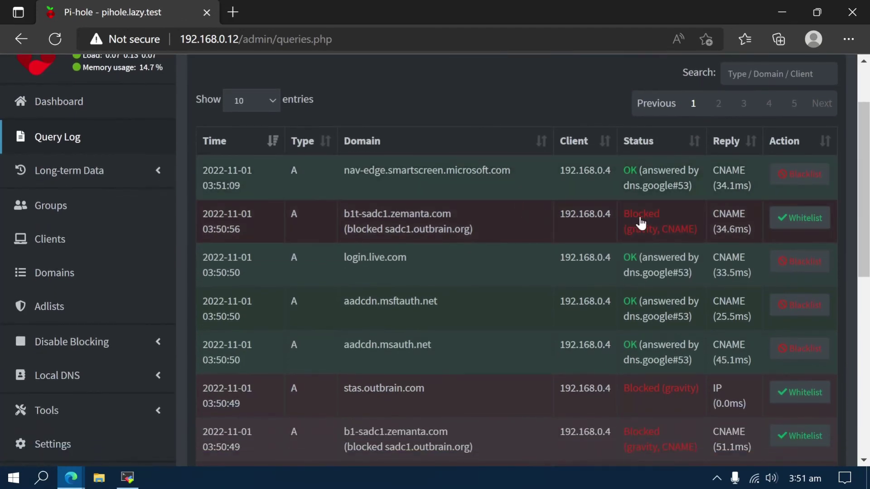
{"action": "scroll", "coordinate": [642, 223], "scroll_direction": "down", "scroll_amount": 3}
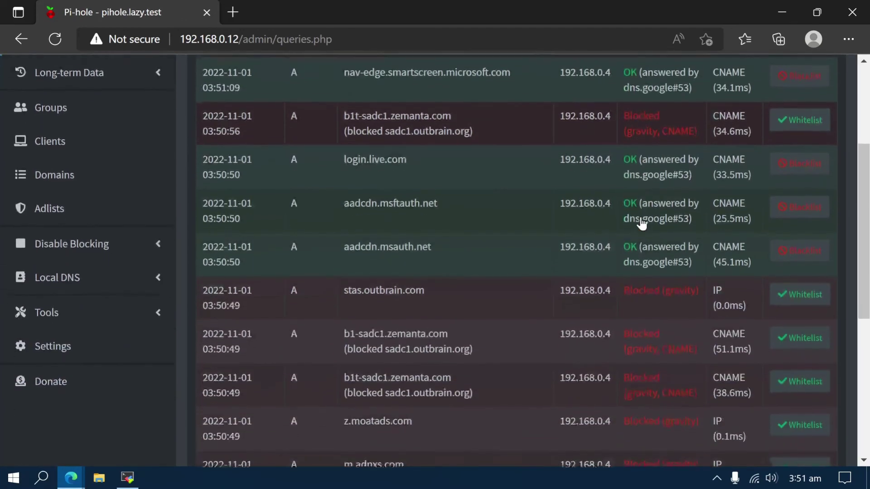
{"action": "scroll", "coordinate": [652, 288], "scroll_direction": "down", "scroll_amount": 2}
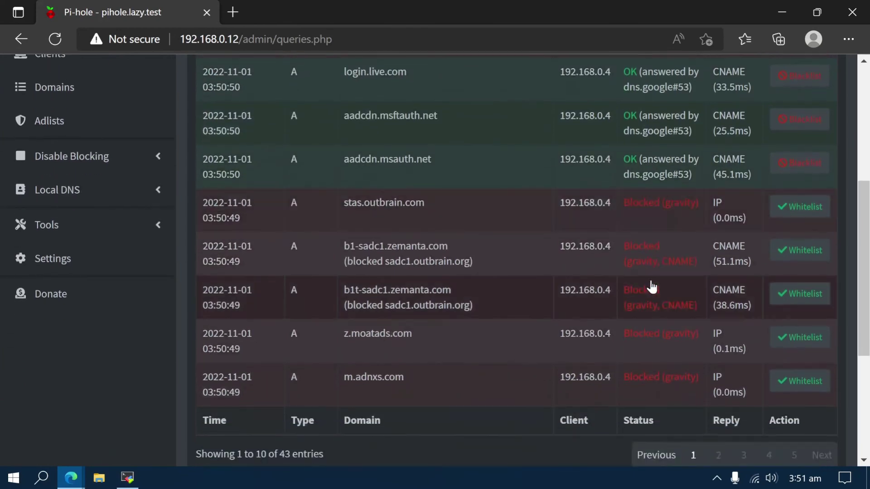
{"action": "scroll", "coordinate": [649, 270], "scroll_direction": "down", "scroll_amount": 1}
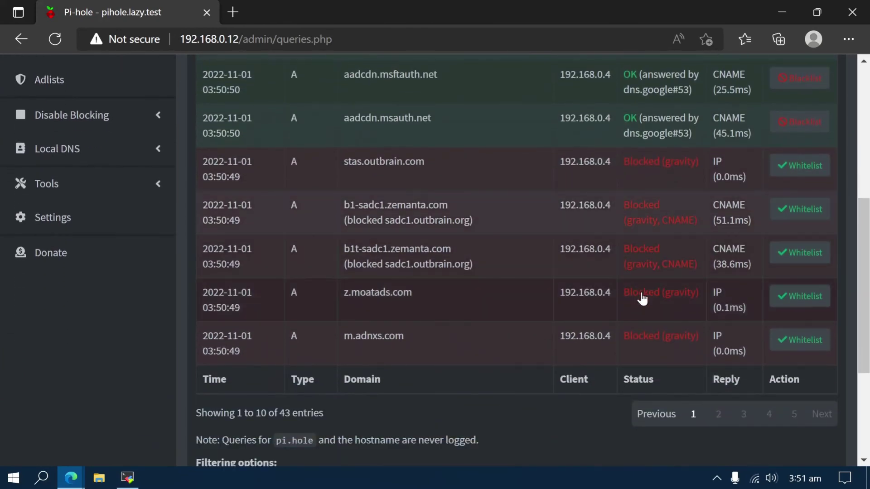
{"action": "scroll", "coordinate": [651, 338], "scroll_direction": "up", "scroll_amount": 7}
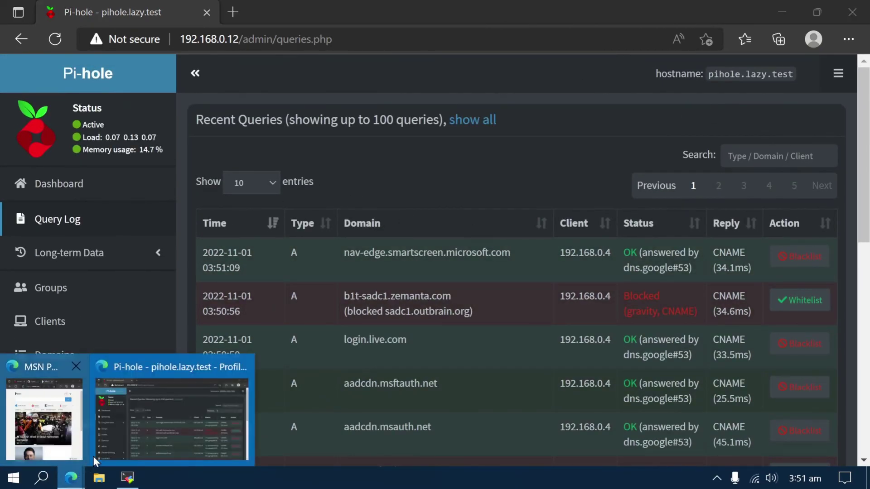
Step: Maximize the MSN window and scroll through it to see the ad slot left empty
{"action": "left_click", "coordinate": [49, 432]}
{"action": "left_click", "coordinate": [382, 17]}
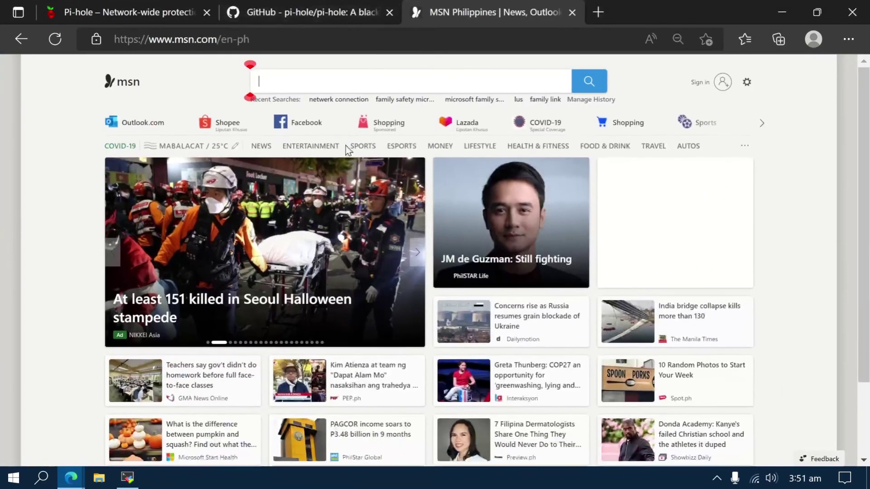
{"action": "scroll", "coordinate": [794, 209], "scroll_direction": "down", "scroll_amount": 8}
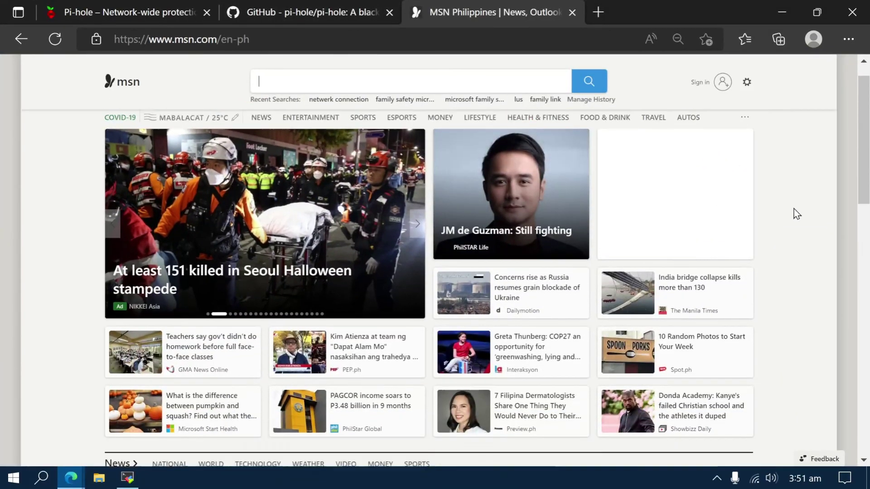
{"action": "scroll", "coordinate": [797, 213], "scroll_direction": "down", "scroll_amount": 10}
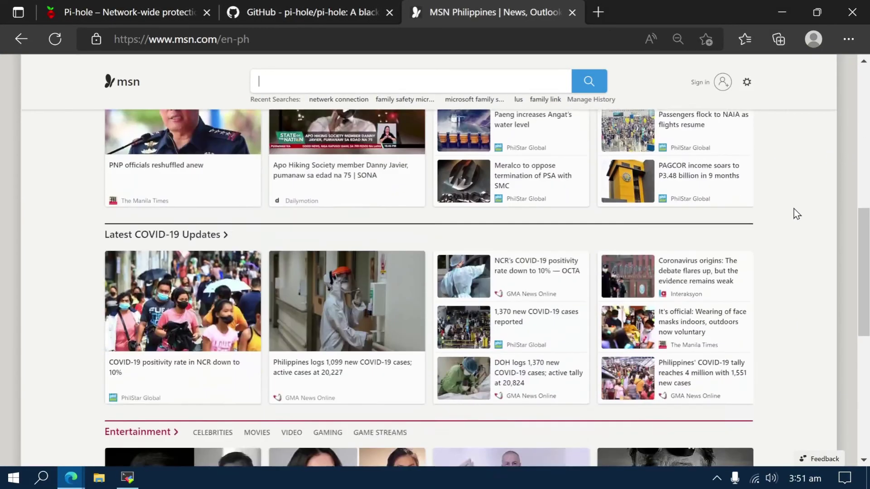
{"action": "scroll", "coordinate": [794, 209], "scroll_direction": "down", "scroll_amount": 2}
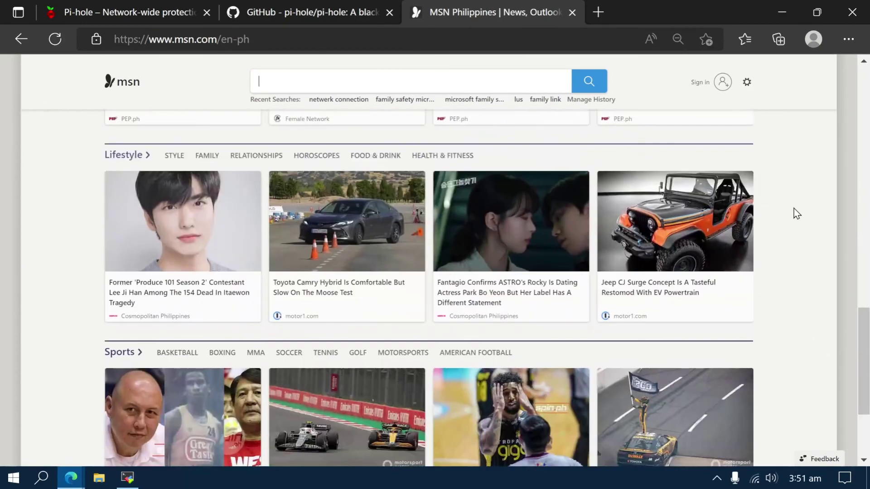
{"action": "scroll", "coordinate": [794, 208], "scroll_direction": "up", "scroll_amount": 8}
{"action": "scroll", "coordinate": [791, 207], "scroll_direction": "up", "scroll_amount": 8}
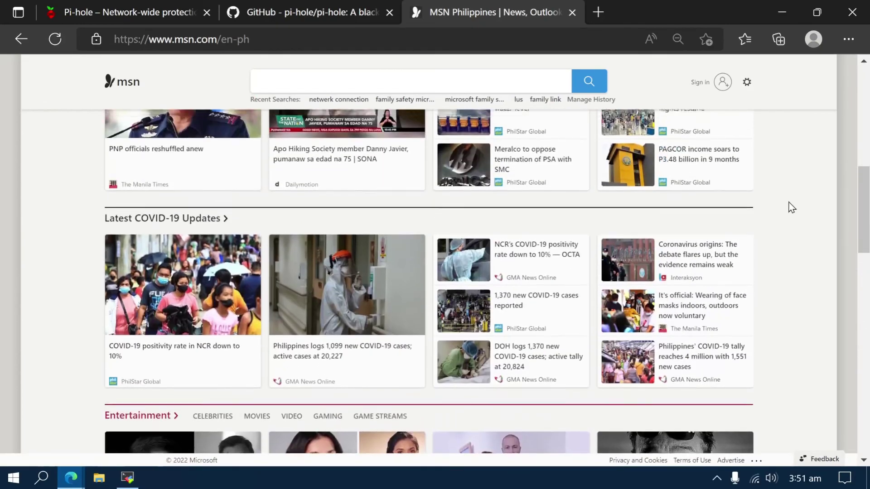
{"action": "scroll", "coordinate": [788, 201], "scroll_direction": "up", "scroll_amount": 1}
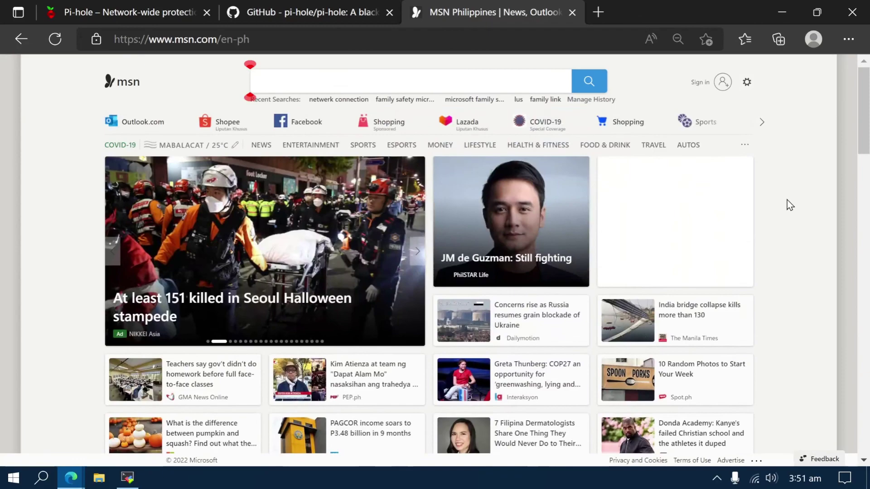